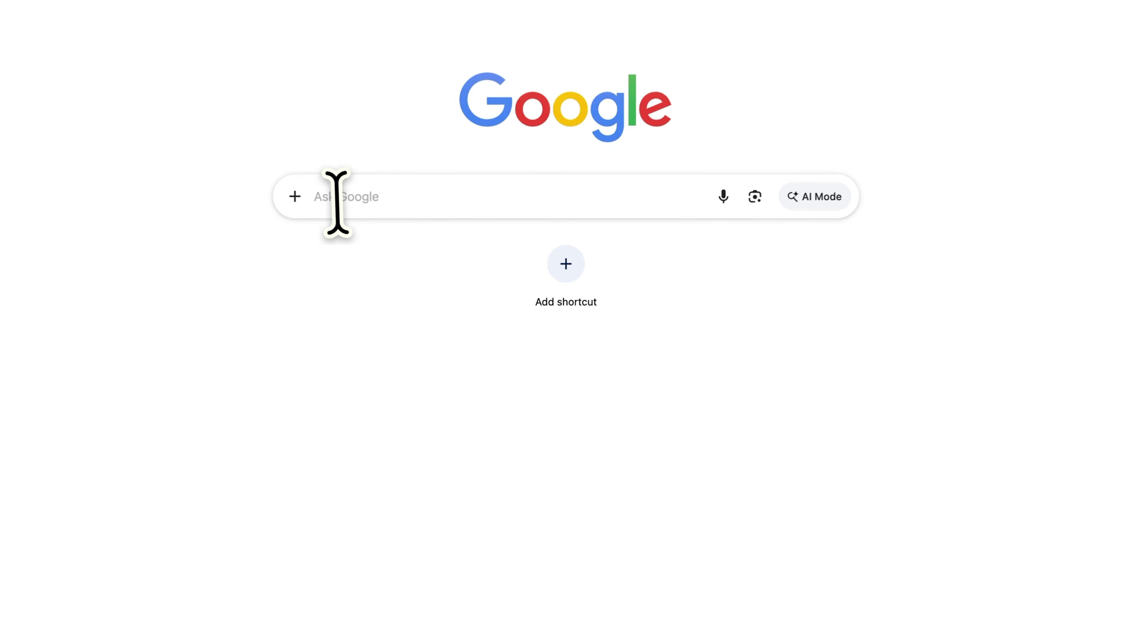
Search Google for Google Workspace and open the official Workspace website from the results.
left_click(337, 201)
type("Google")
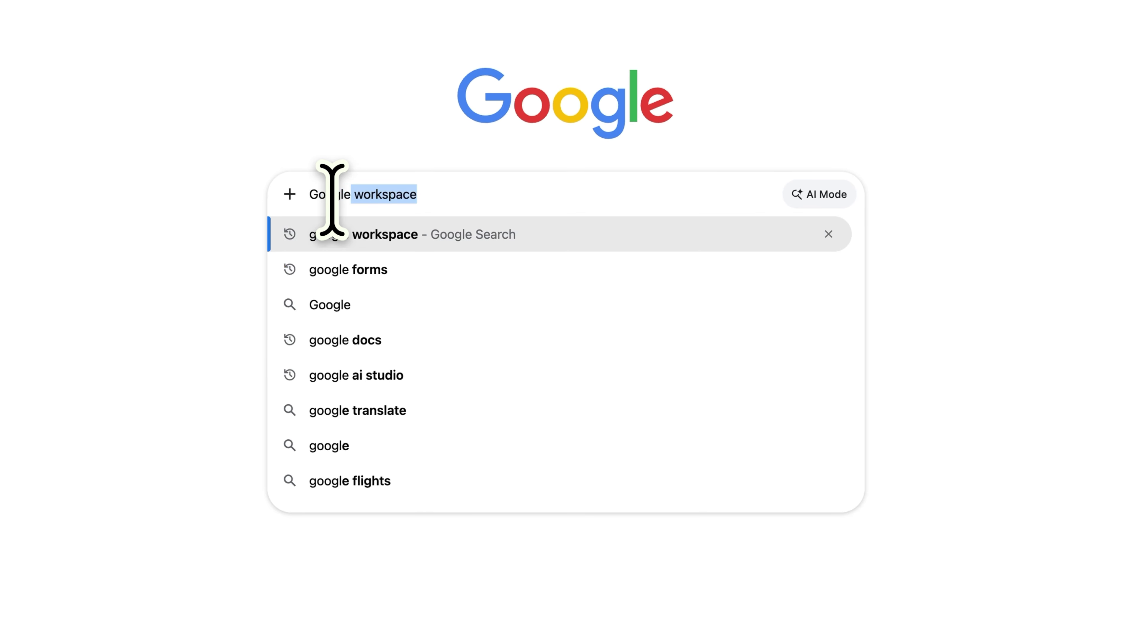
key("Right")
key("Return")
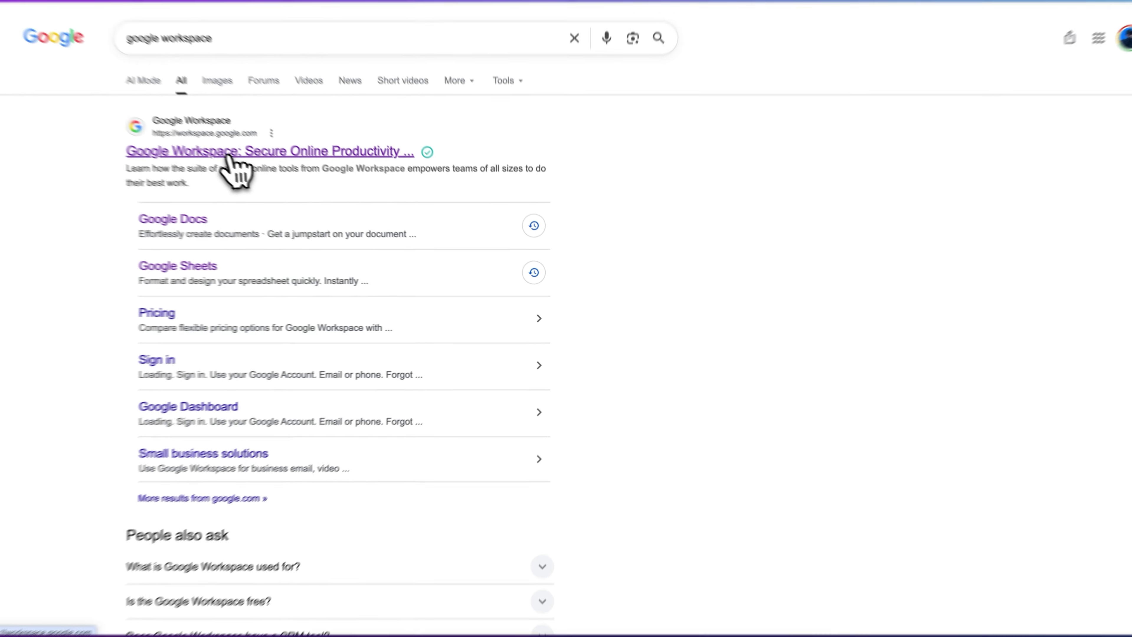
left_click(229, 154)
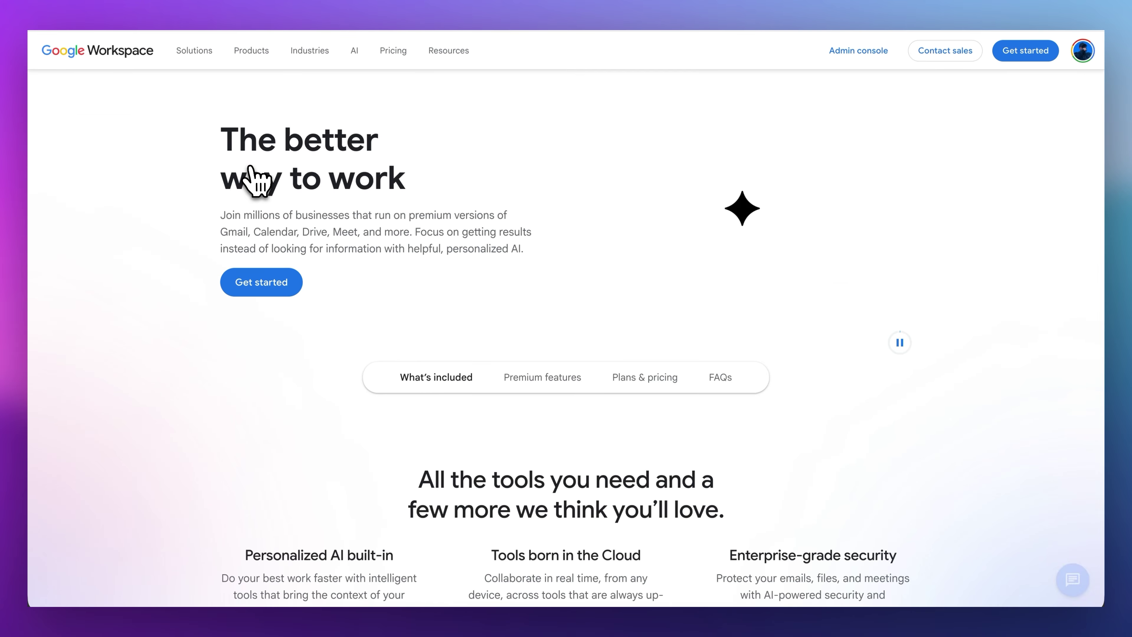
Go to Sheets through the Workspace products, sign in, and create a blank spreadsheet.
left_click(251, 55)
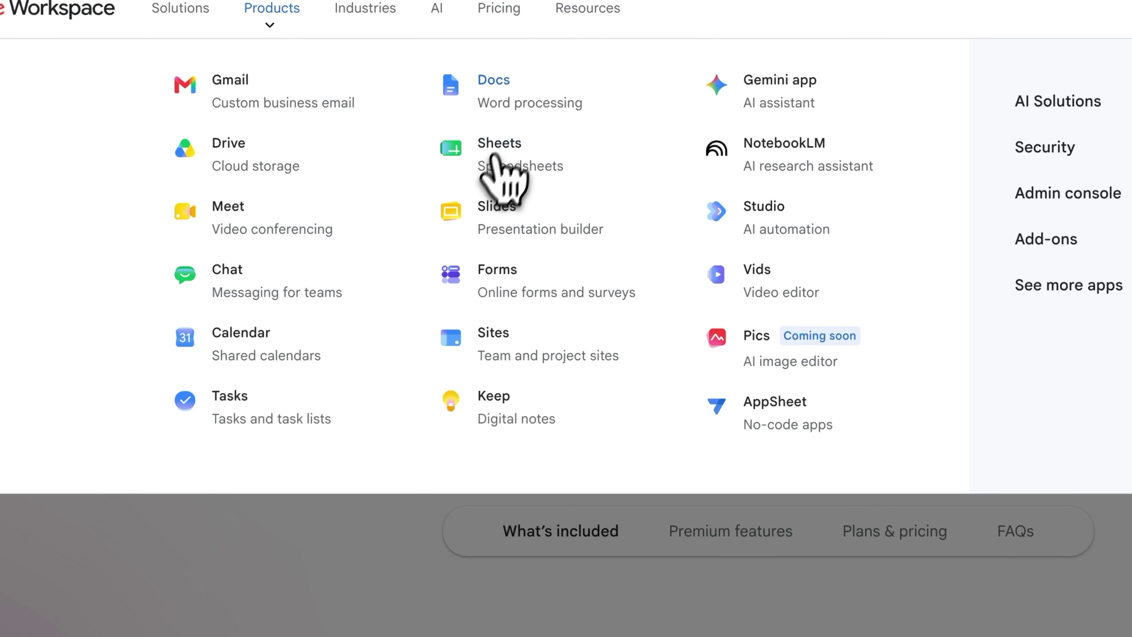
left_click(503, 143)
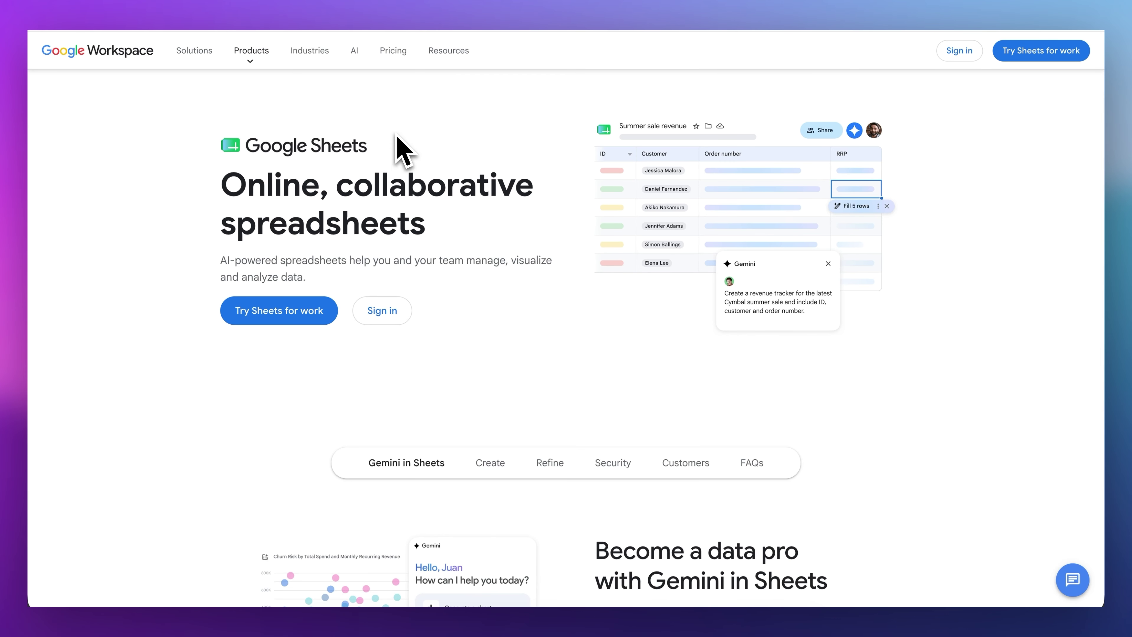
left_click(397, 313)
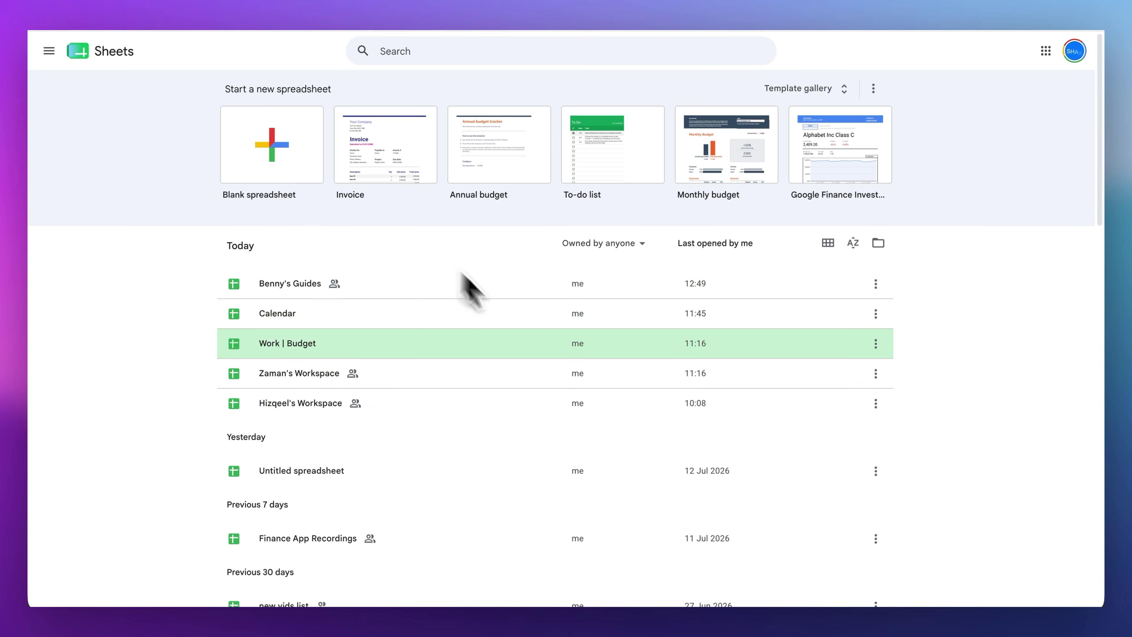
left_click(269, 158)
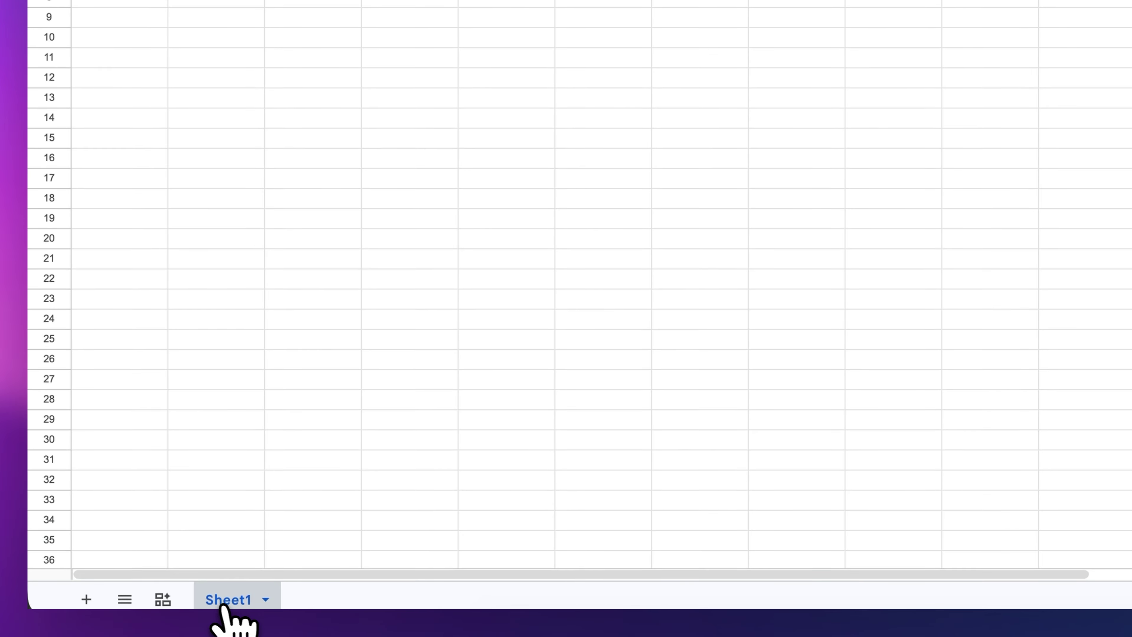
Name the spreadsheet CRM Dashboard and rename Sheet1 as Leads.
left_click(142, 50)
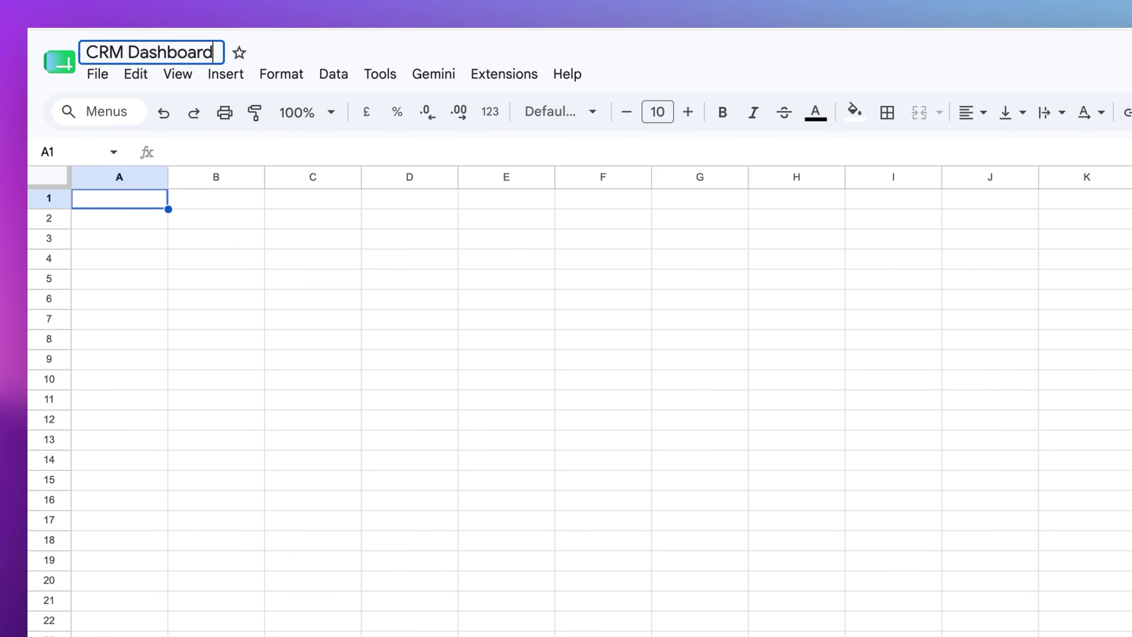
double_click(226, 600)
type("Lea")
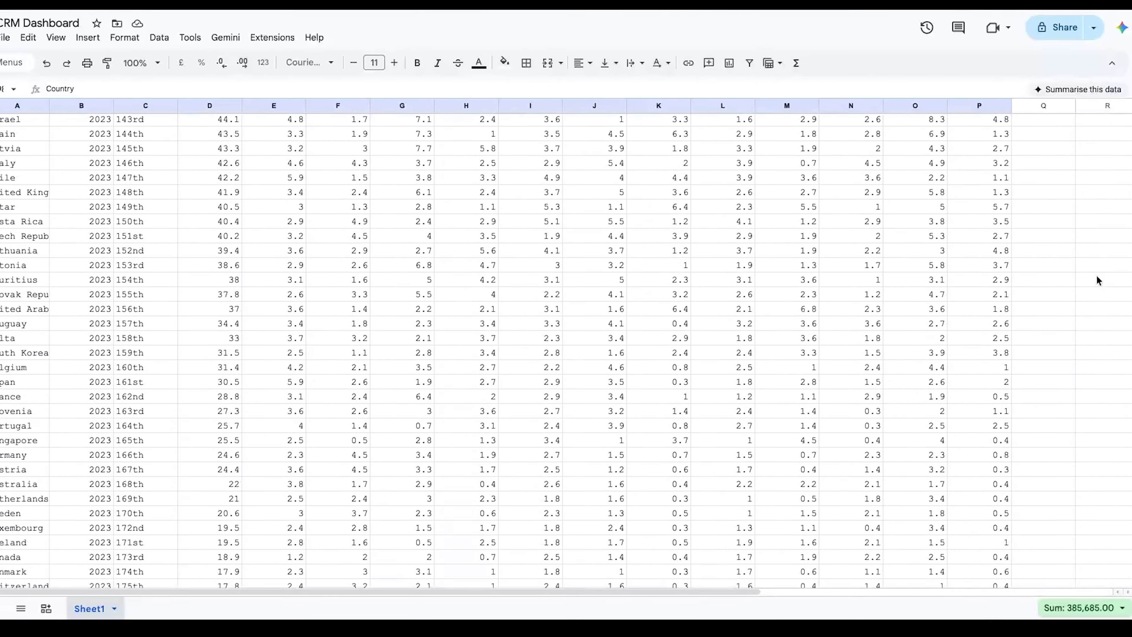
scroll(1097, 276, "down", 20)
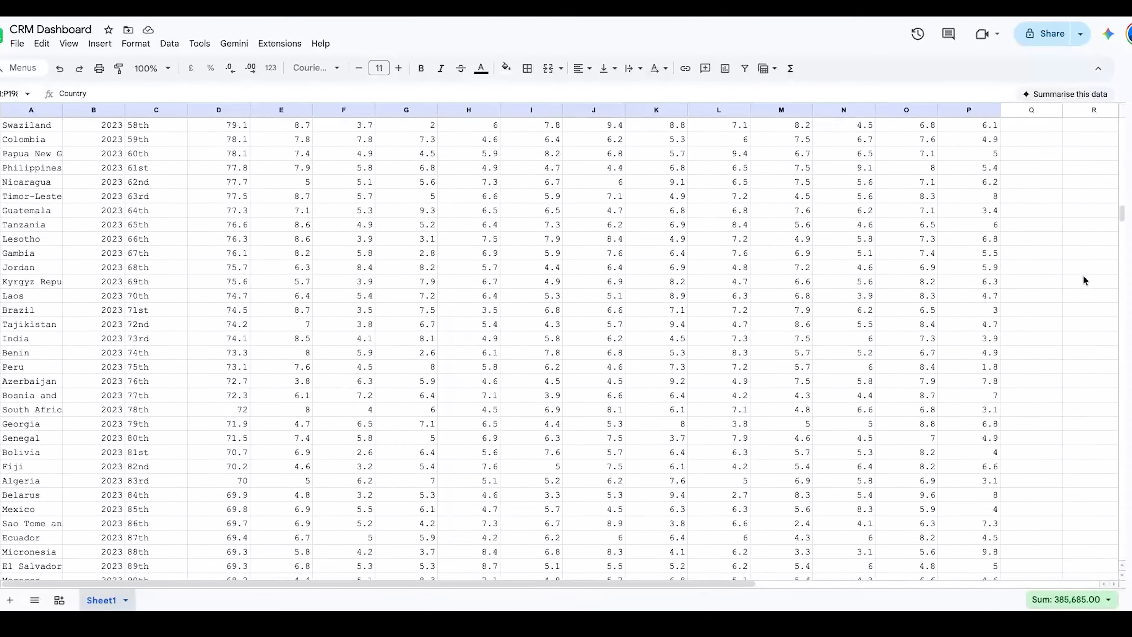
scroll(1042, 279, "down", 20)
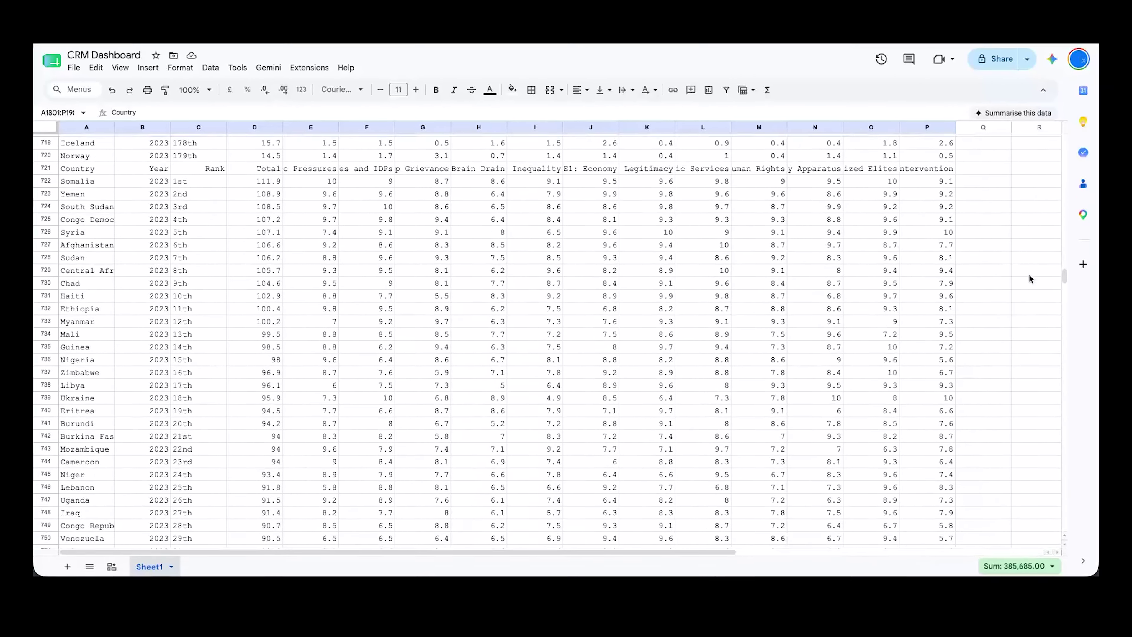
scroll(989, 278, "down", 20)
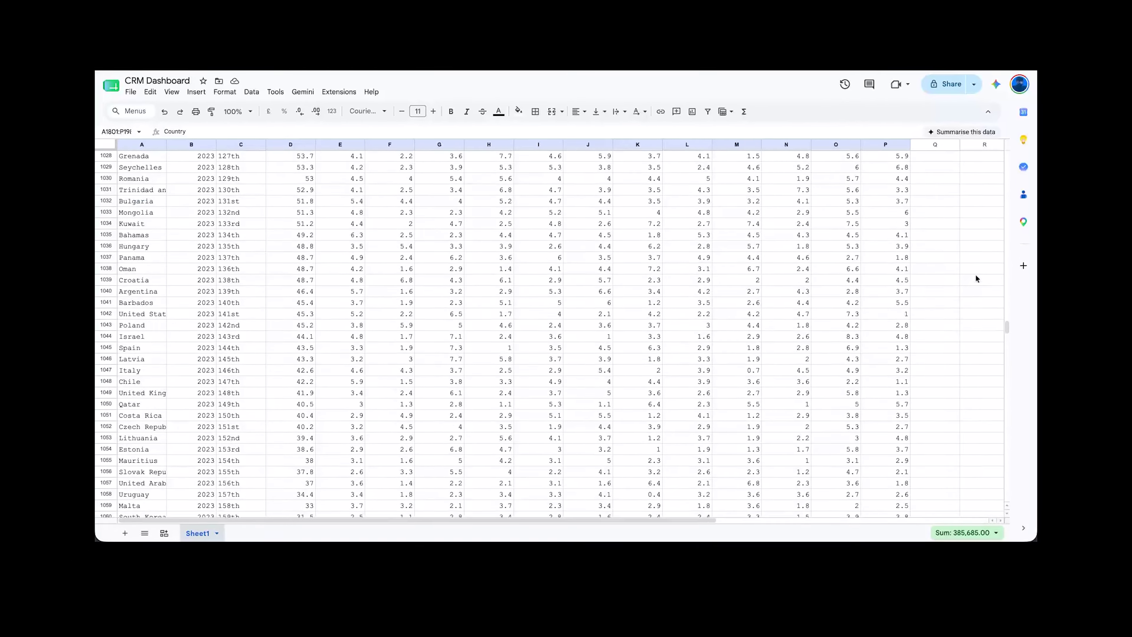
Enter the headers Lead ID, Name and Email in cells A1 to C1 of the Leads sheet.
type("Lead ID")
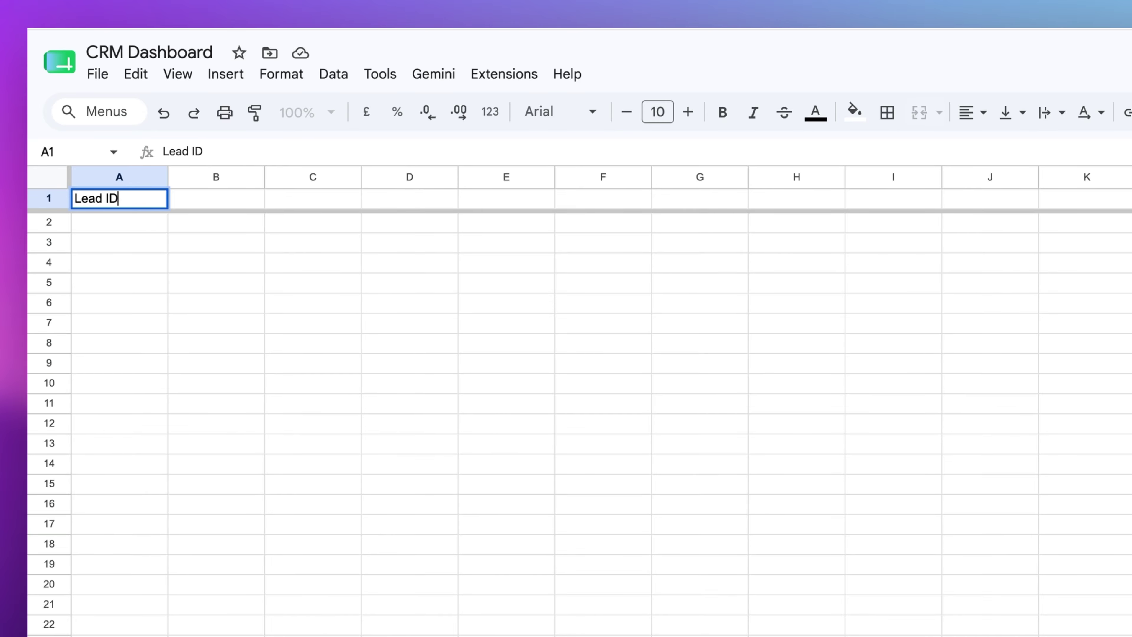
key("Return")
left_click(119, 199)
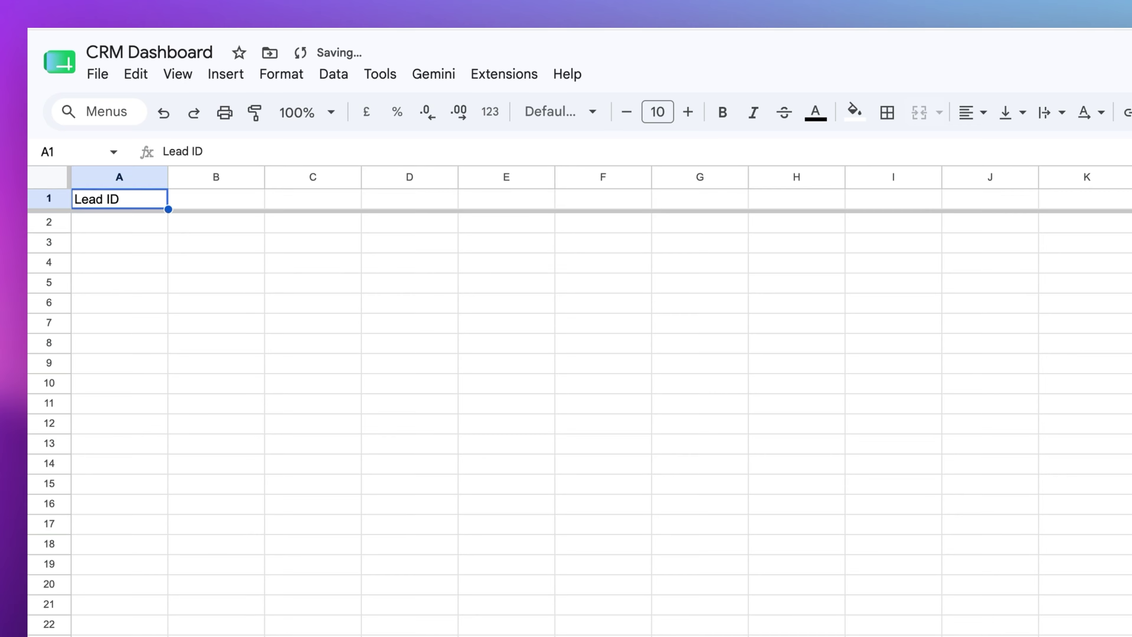
left_click(216, 200)
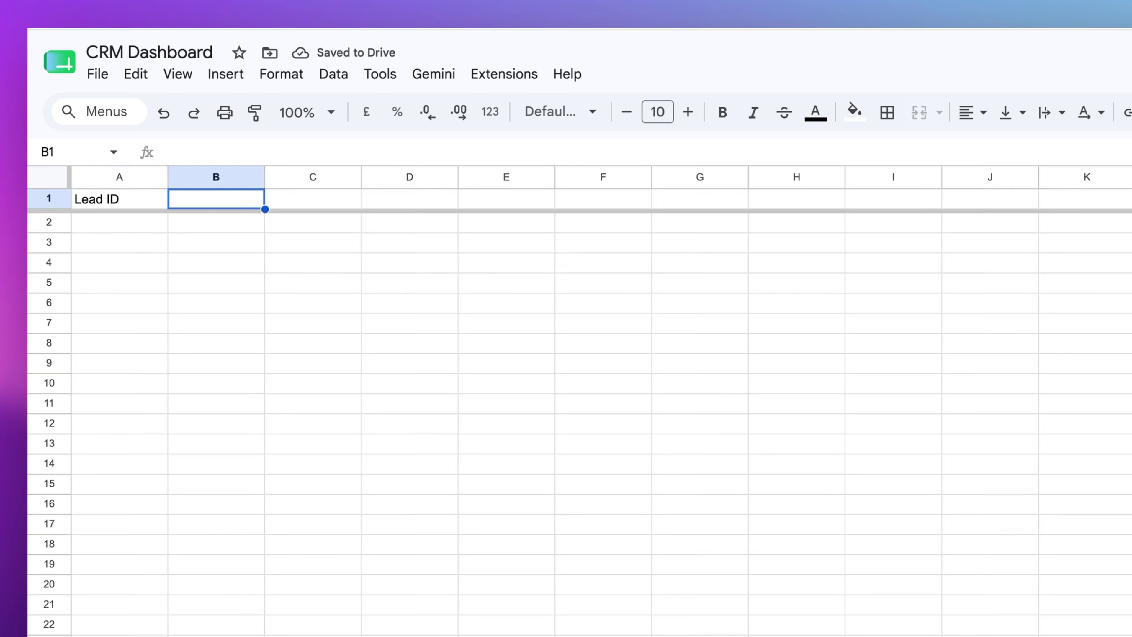
type("Name")
key("Tab")
type("Email")
key("Tab")
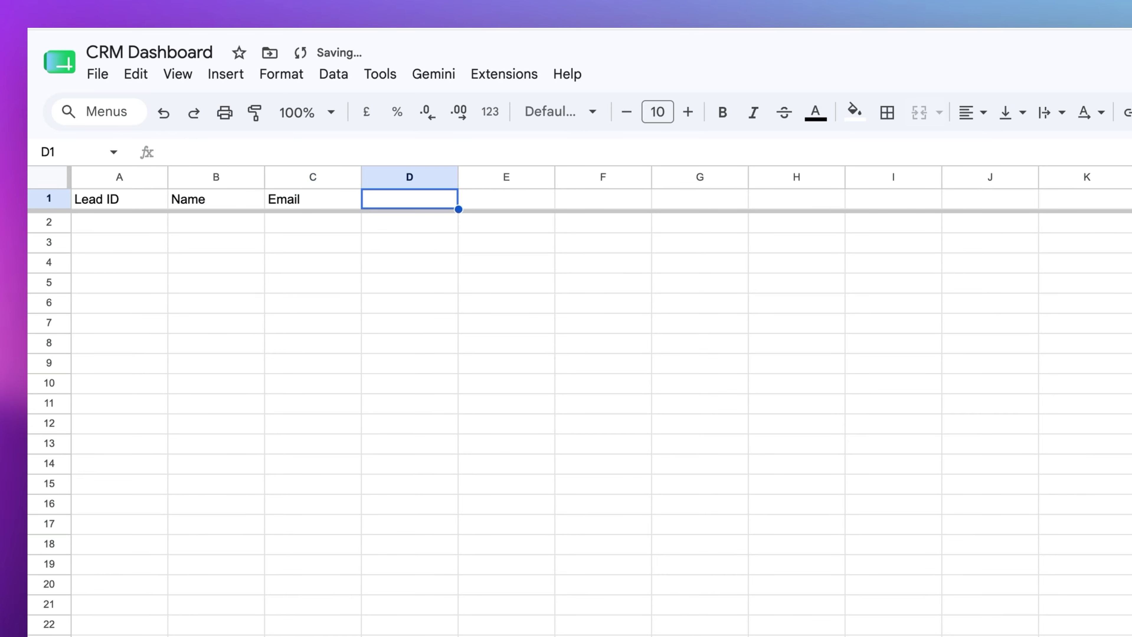
Enter the headers Company, Status, Follow-up and Notes in cells D1 to G1.
type("Company")
key("Tab")
type("Status")
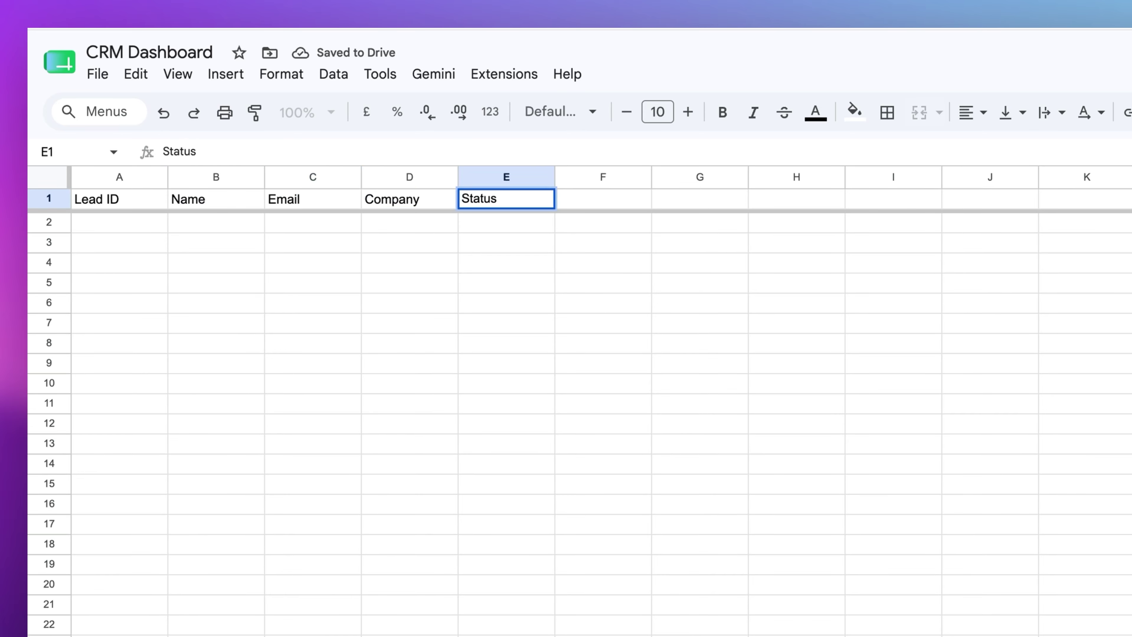
key("Tab")
type("Follow-uo")
key("BackSpace")
type("p")
key("Tab")
type("Notes")
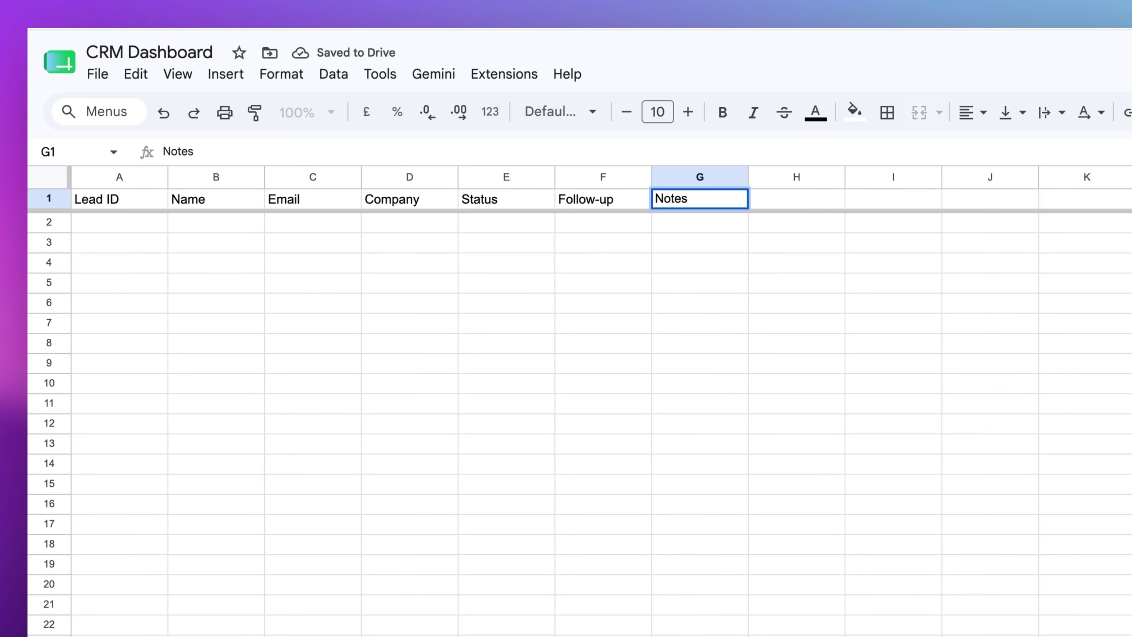
key("Tab")
Make the whole header row bold and centre its text horizontally.
left_click(49, 200)
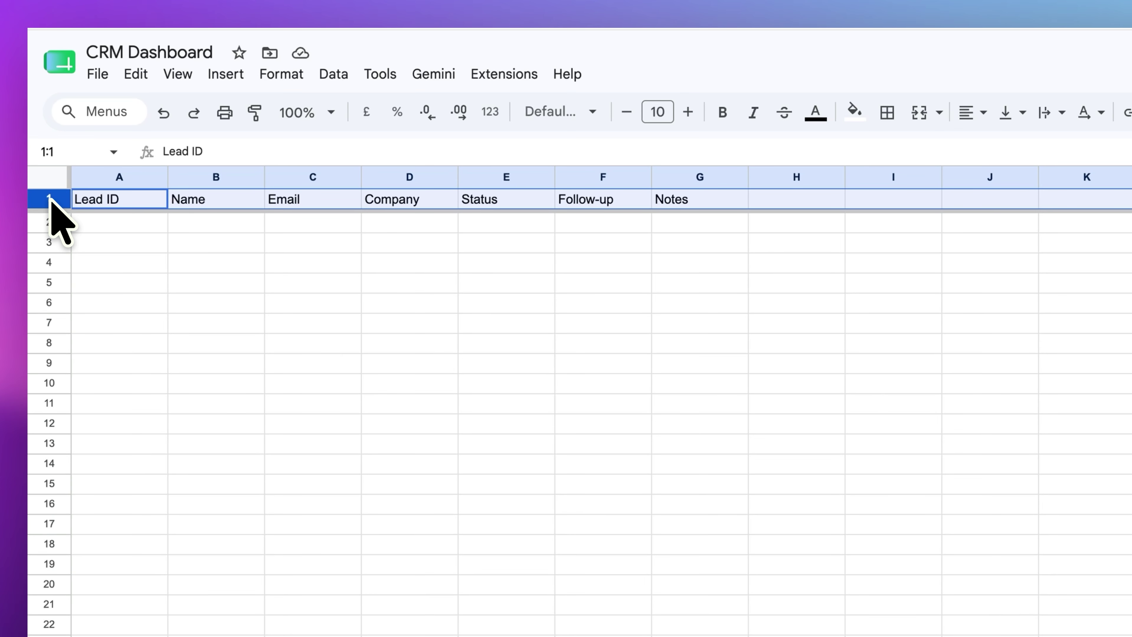
key("ctrl+b")
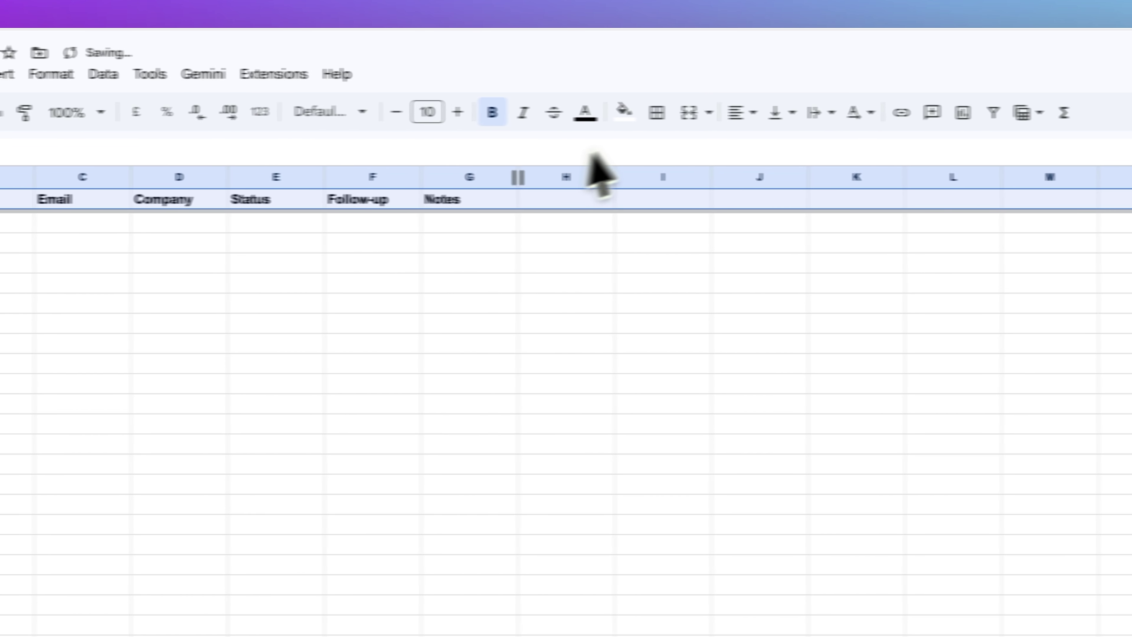
left_click(981, 113)
left_click(738, 148)
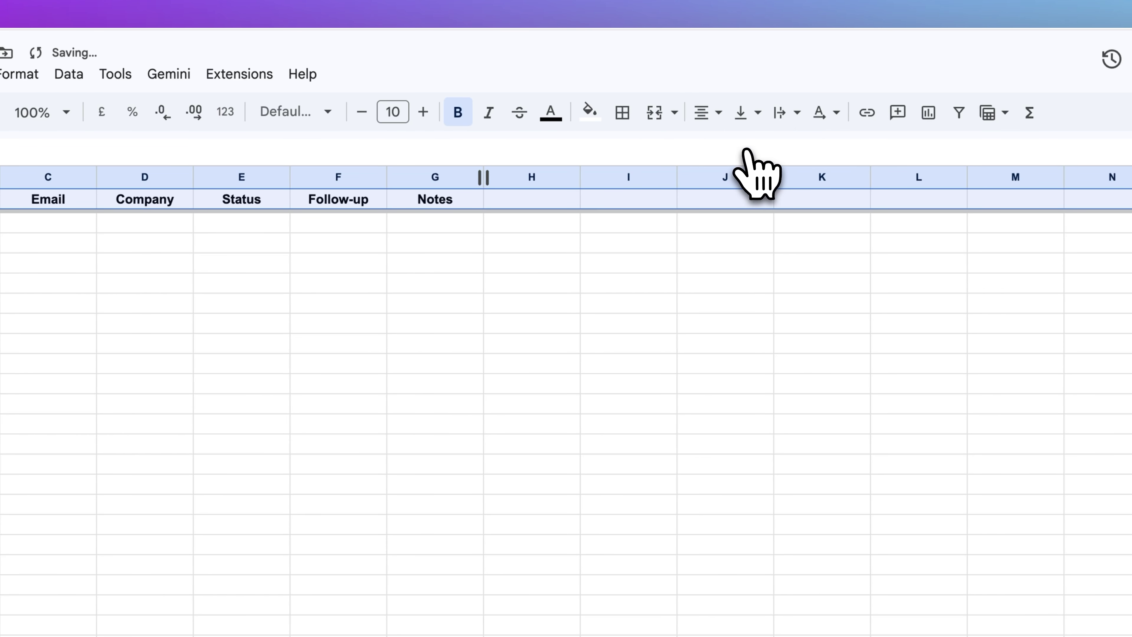
Give the header row a dark blue fill and white text.
left_click(590, 112)
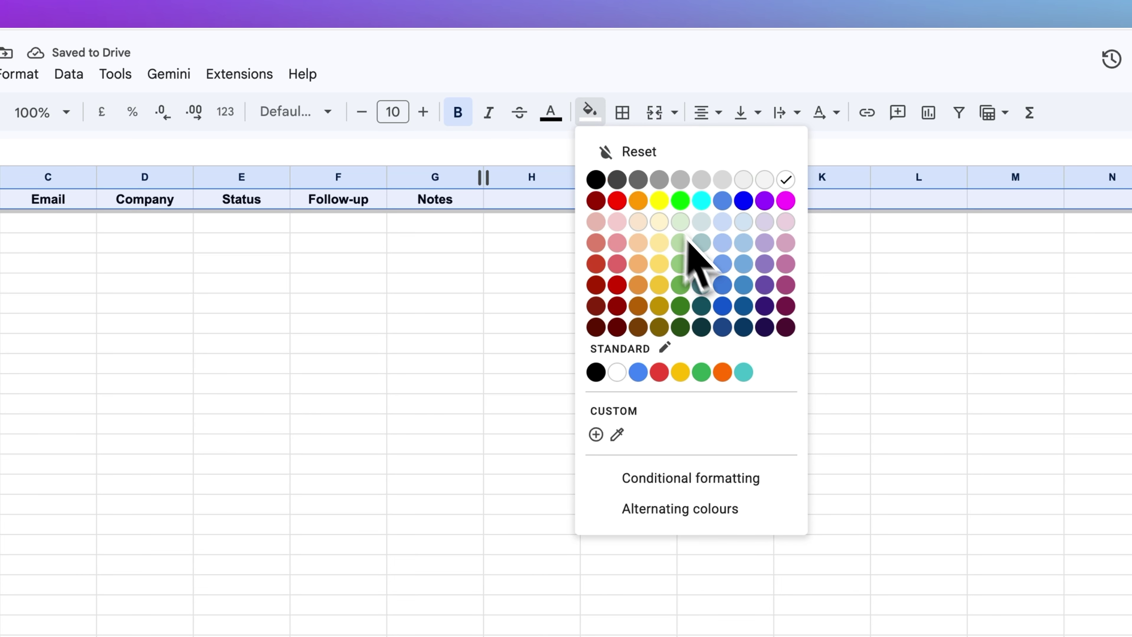
left_click(743, 307)
left_click(551, 113)
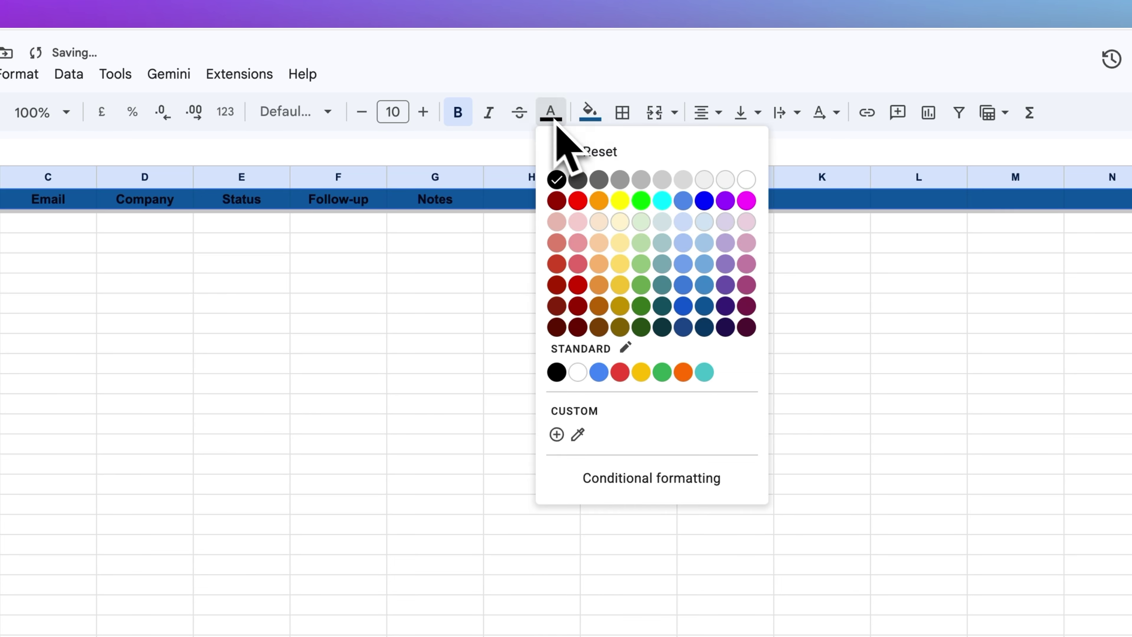
left_click(747, 181)
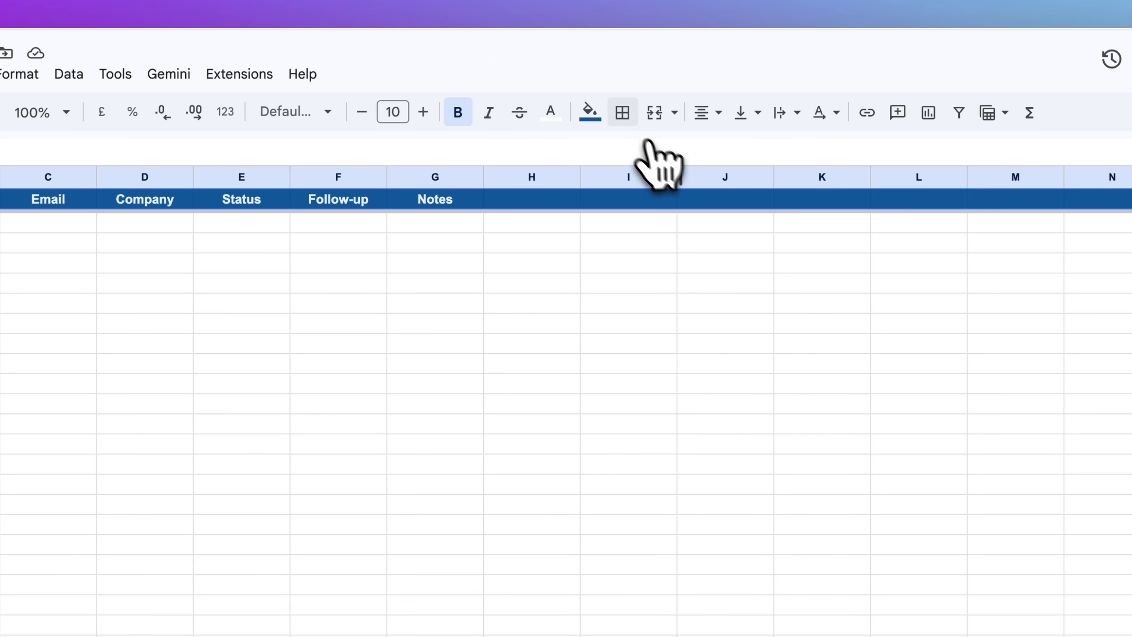
Apply all borders to the header row, then select cell A2.
left_click(623, 115)
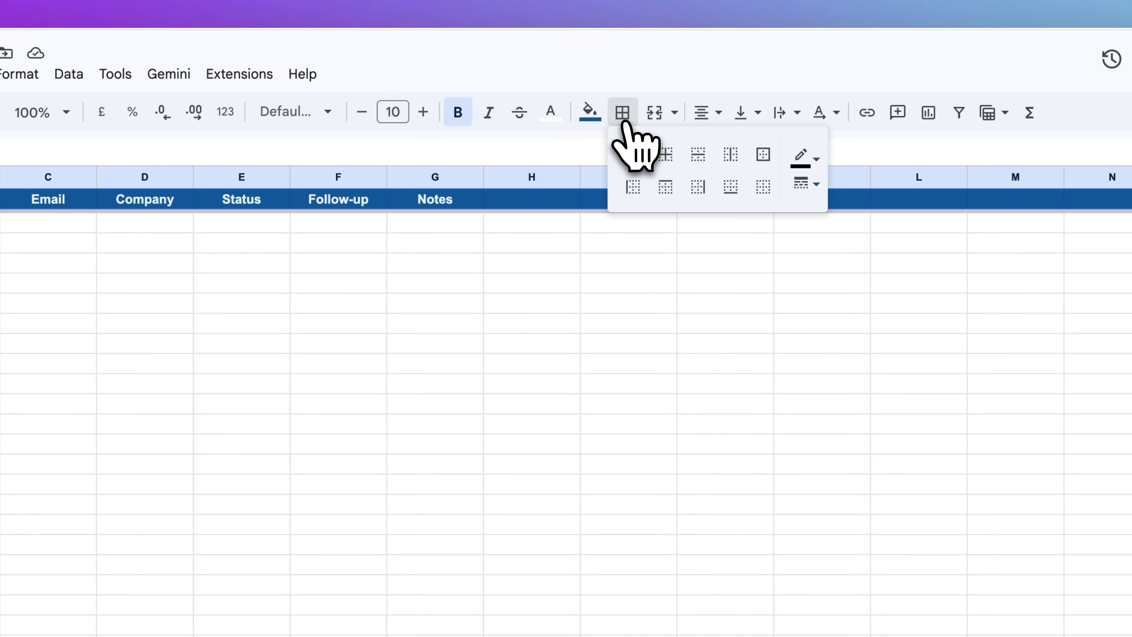
left_click(634, 155)
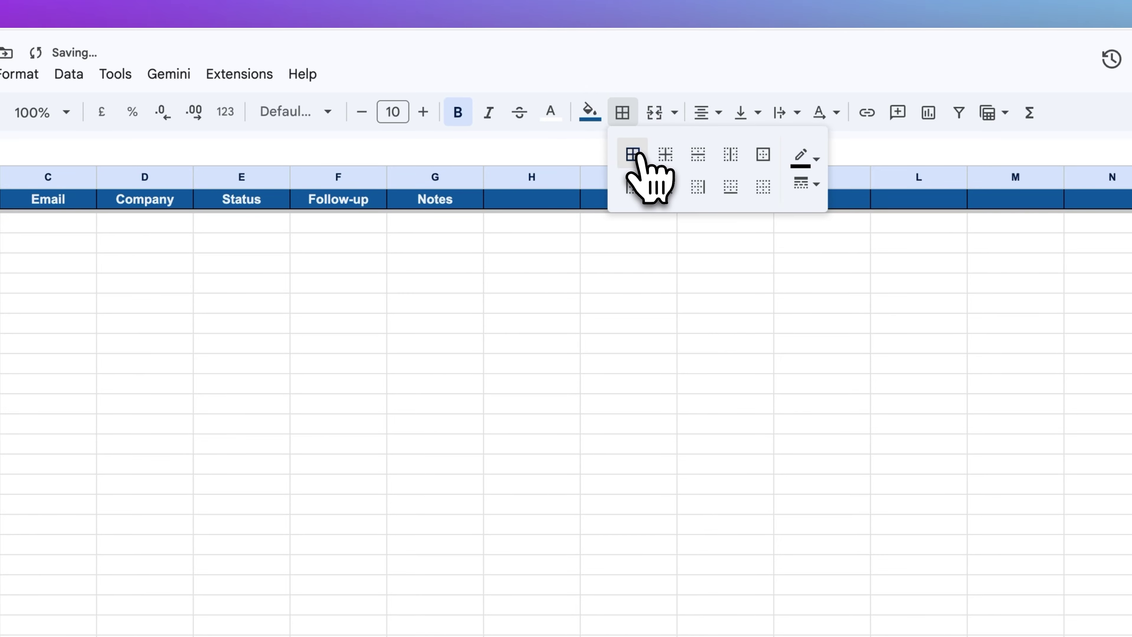
left_click(89, 152)
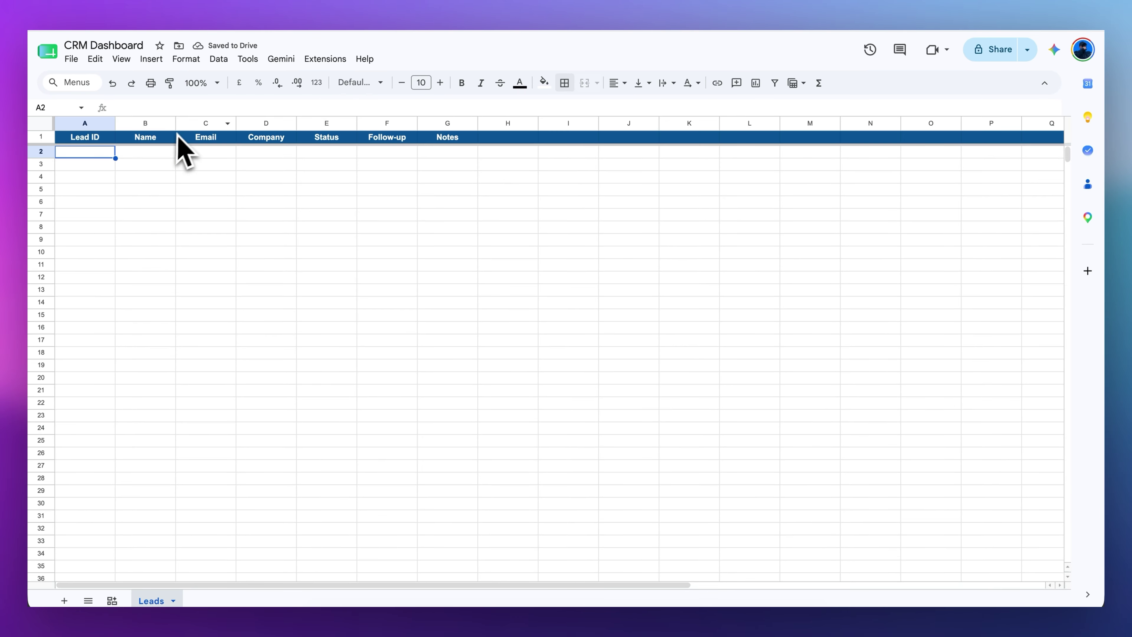
Widen the Name and Email columns.
left_click_drag(180, 122, 211, 125)
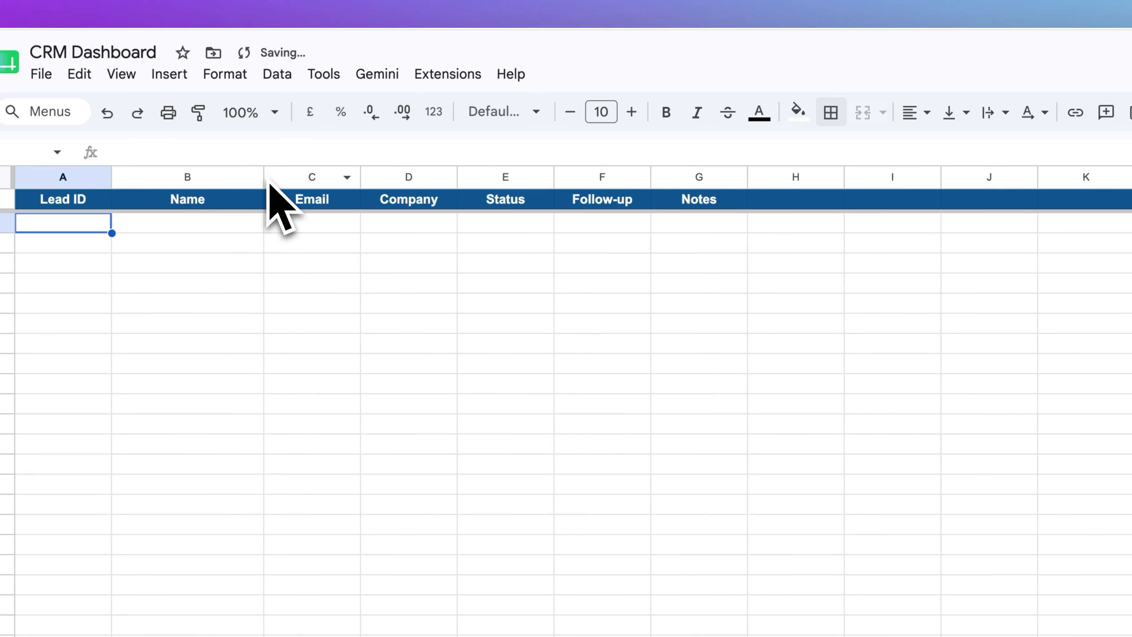
left_click_drag(369, 177, 449, 175)
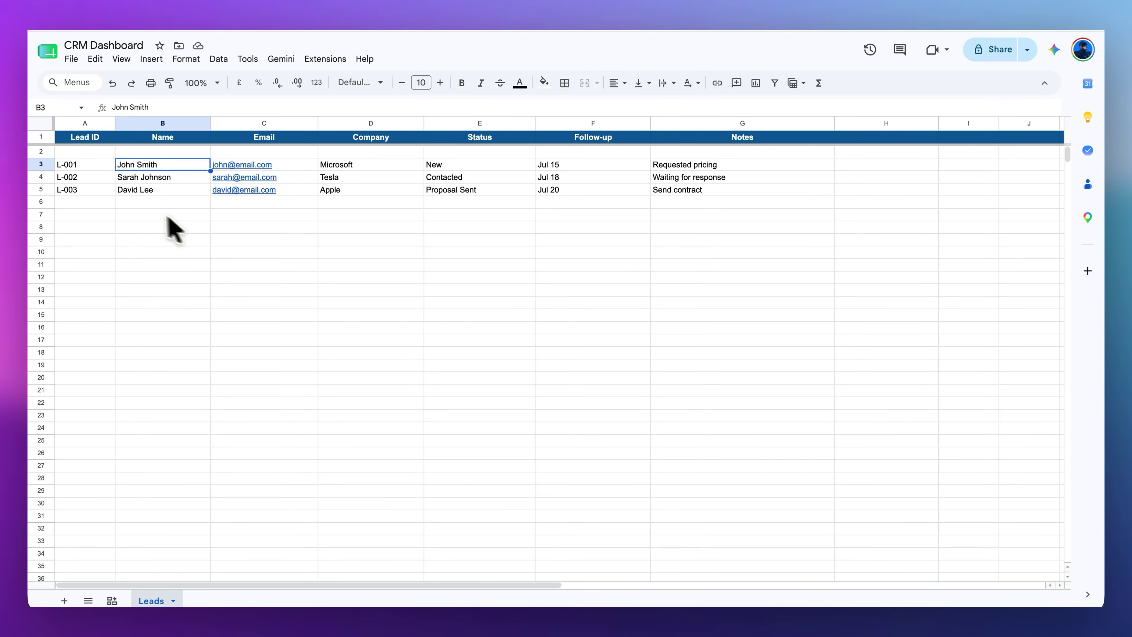
left_click(142, 191)
left_click(296, 193)
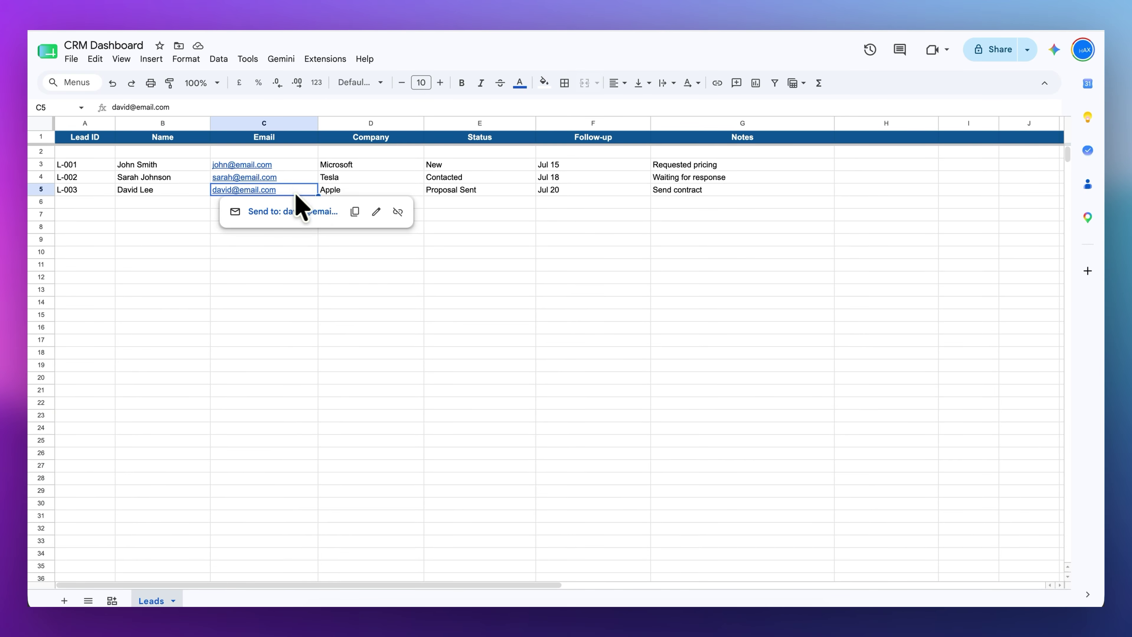
left_click(358, 191)
left_click(442, 191)
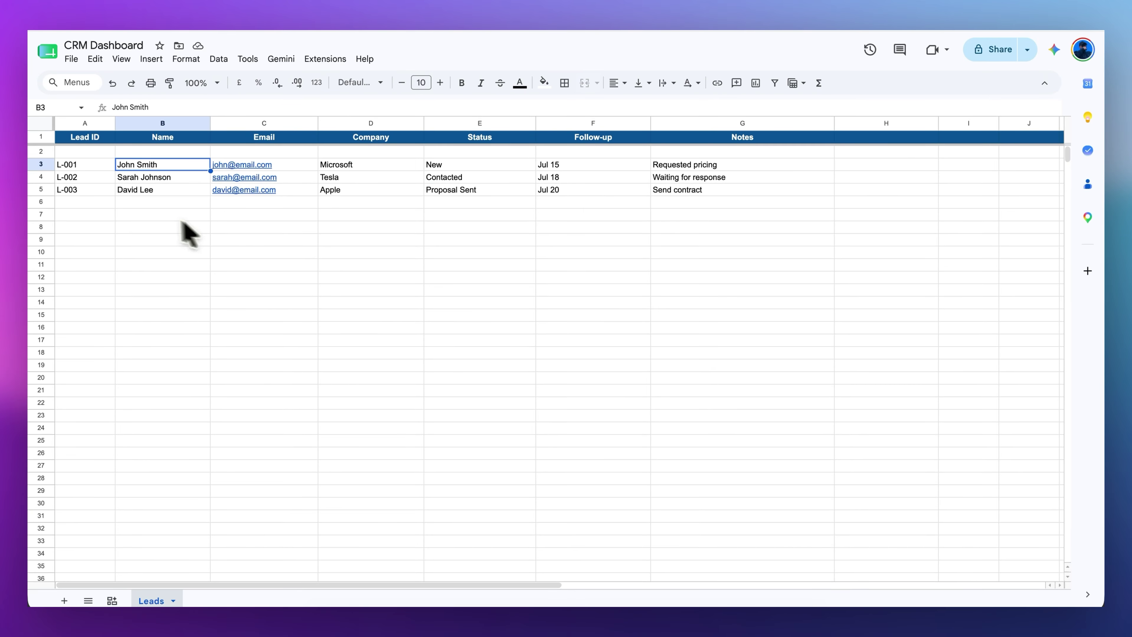
left_click(144, 191)
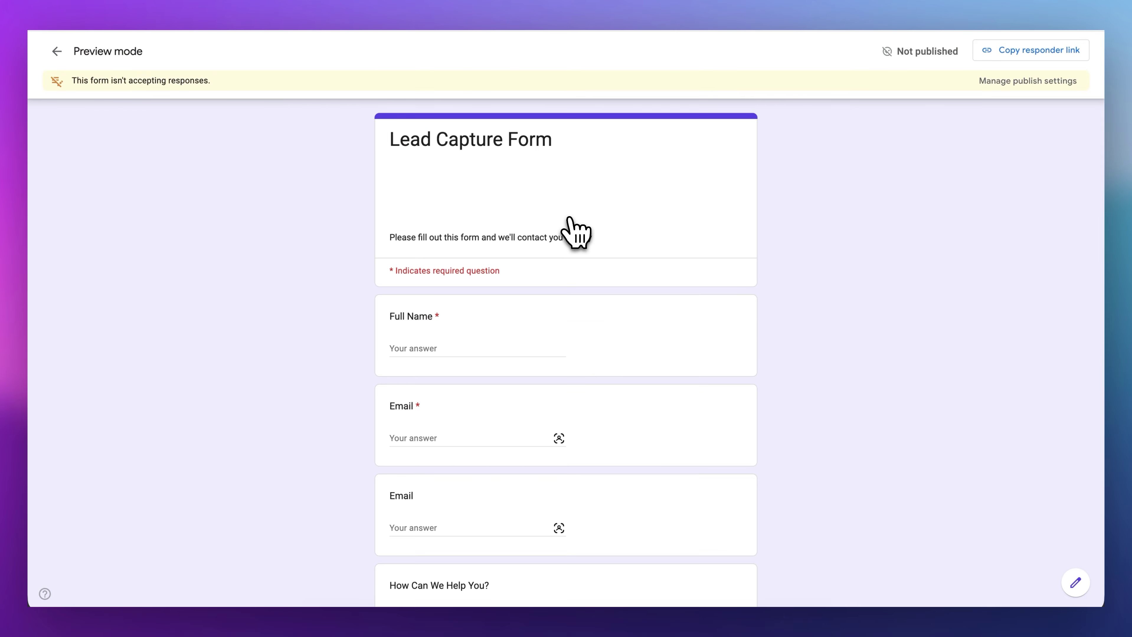
scroll(576, 233, "down", 4)
scroll(575, 232, "up", 4)
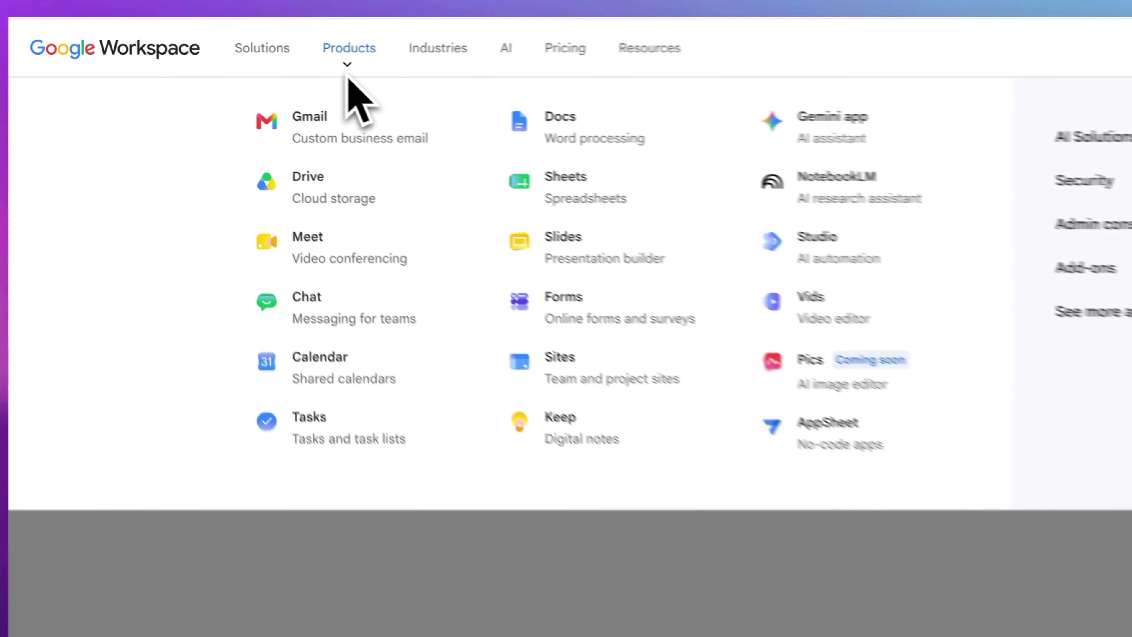
Switch to Google Forms through the Workspace products and sign in to reach its start page.
left_click(372, 219)
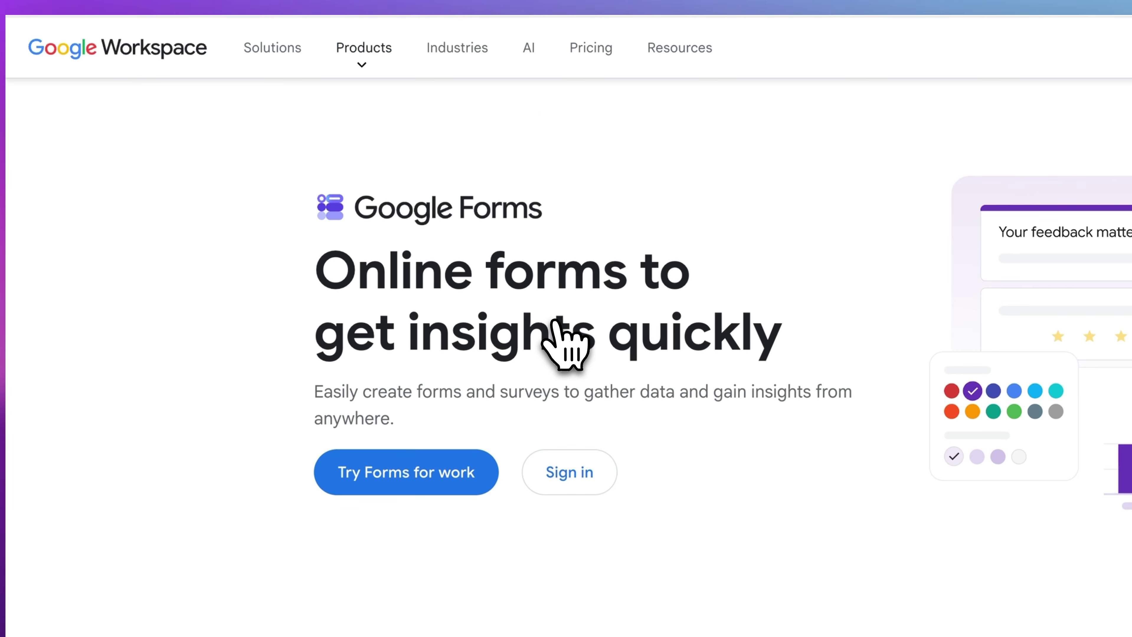
left_click(575, 475)
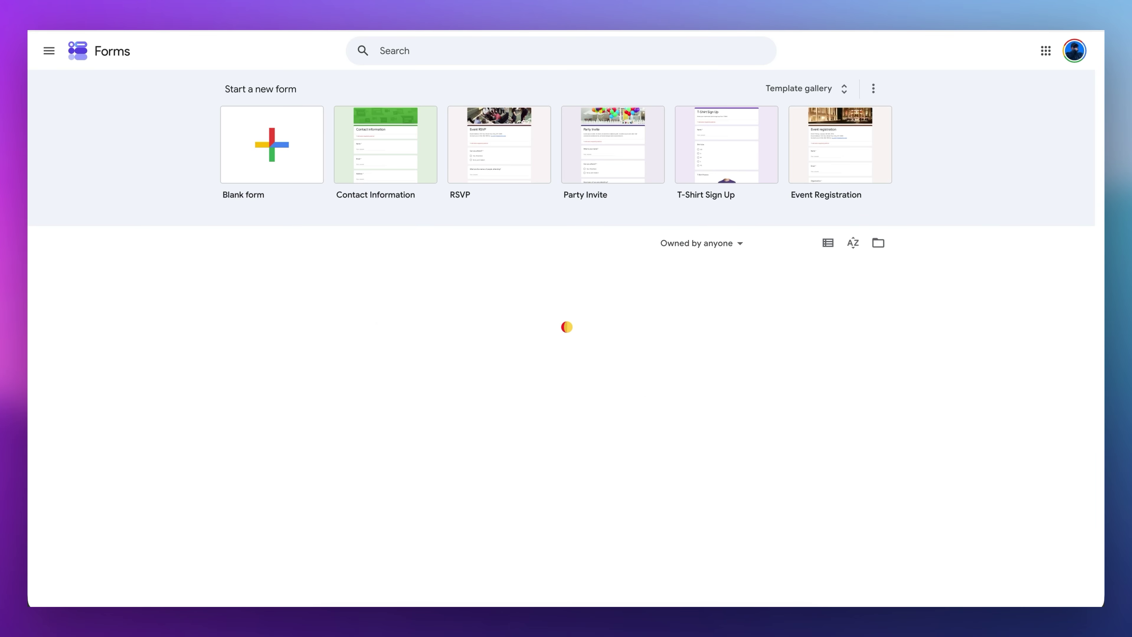
Create a blank form titled "Lead Capture Form" with the description "Please fill out this form and we'll contact you shortly".
left_click(288, 160)
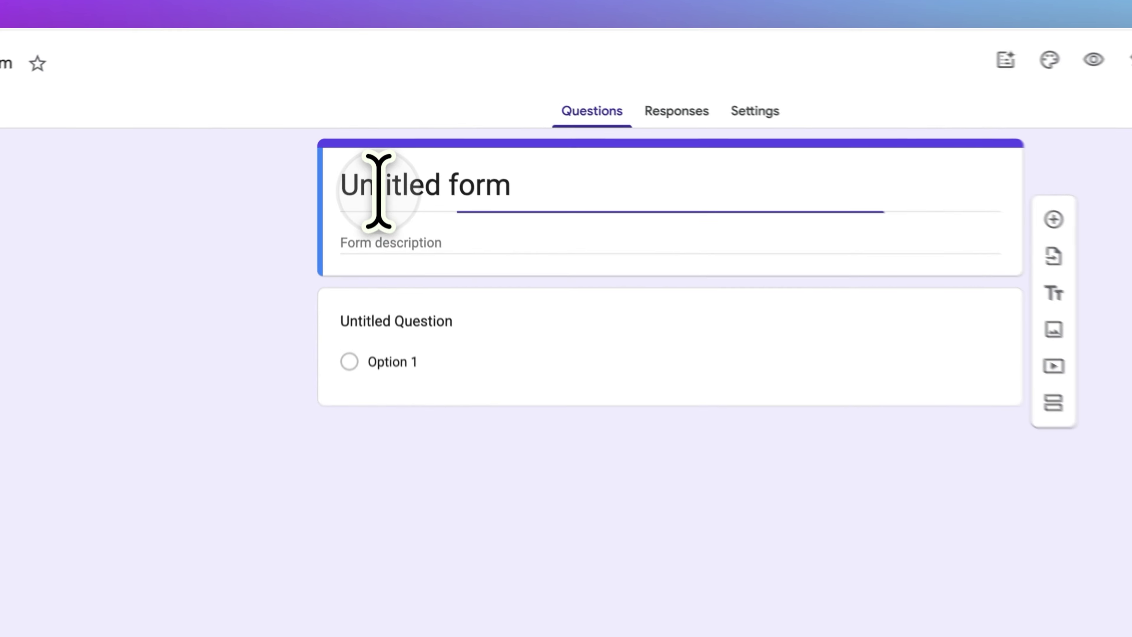
type("L")
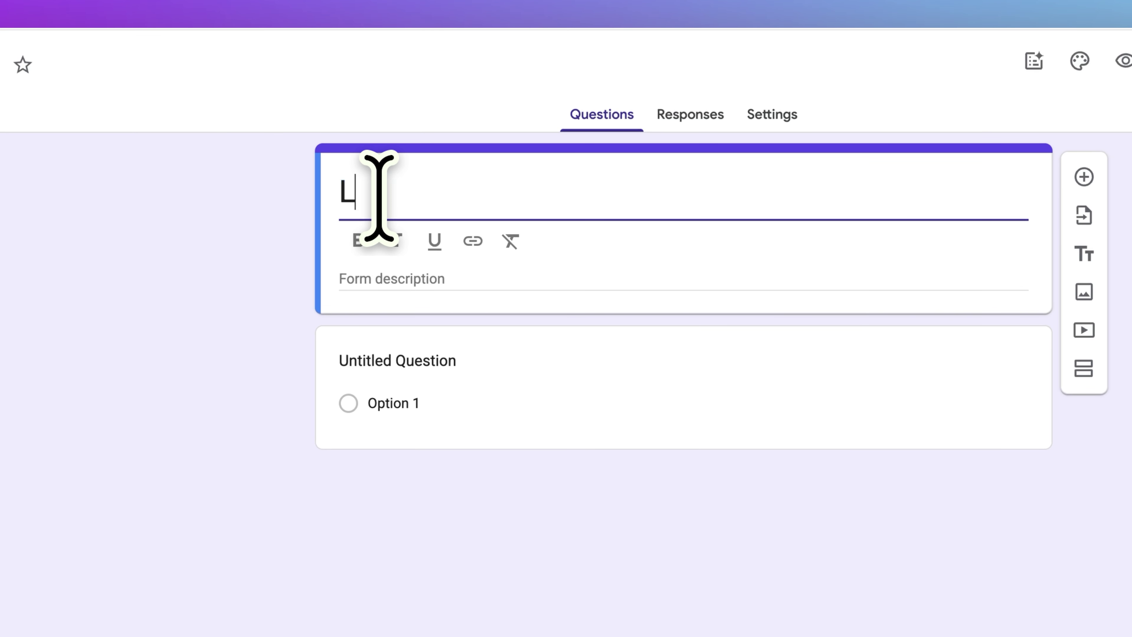
type("ead Capture Form")
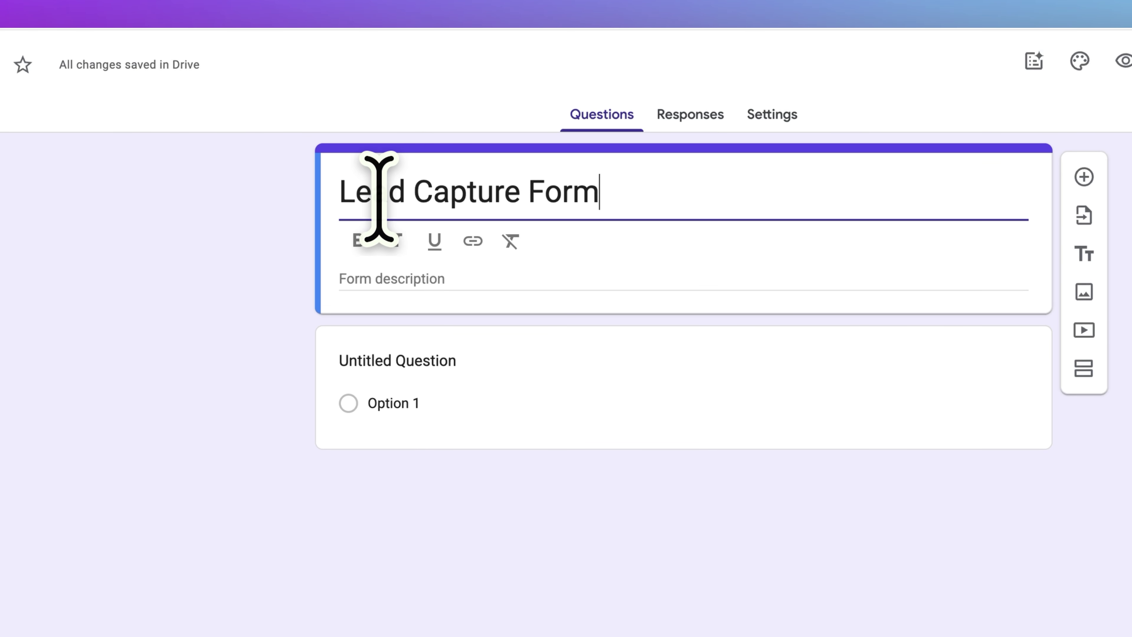
left_click(357, 278)
type("Please fill out this form and we'll contact you shortly")
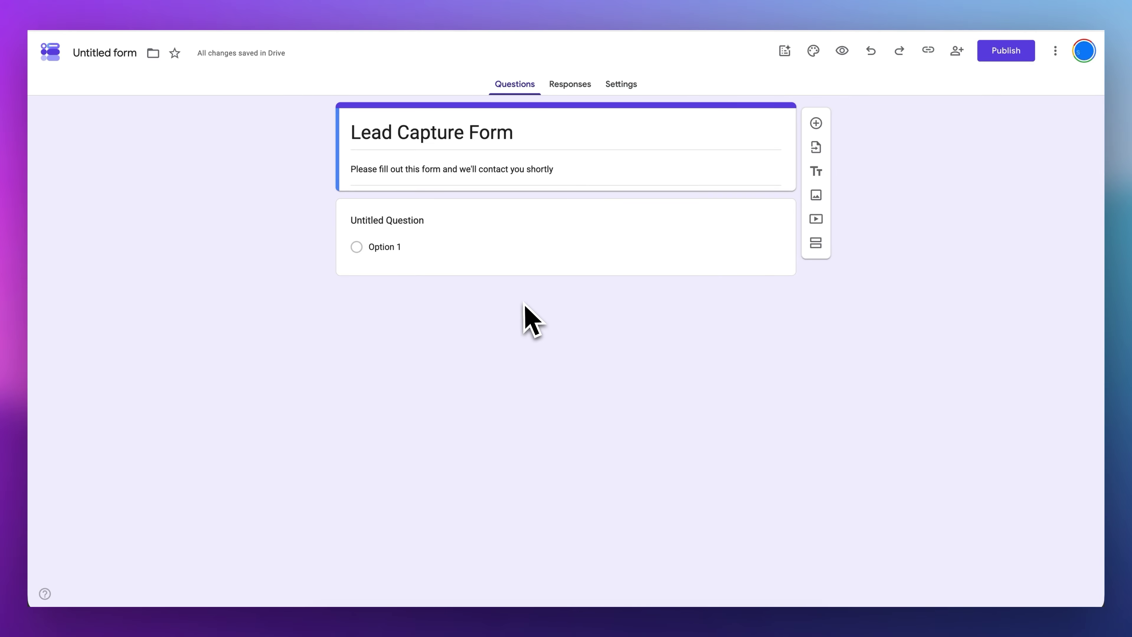
Turn the untitled question into a required short-answer question named "Full Name".
left_click(392, 220)
type("Full Name")
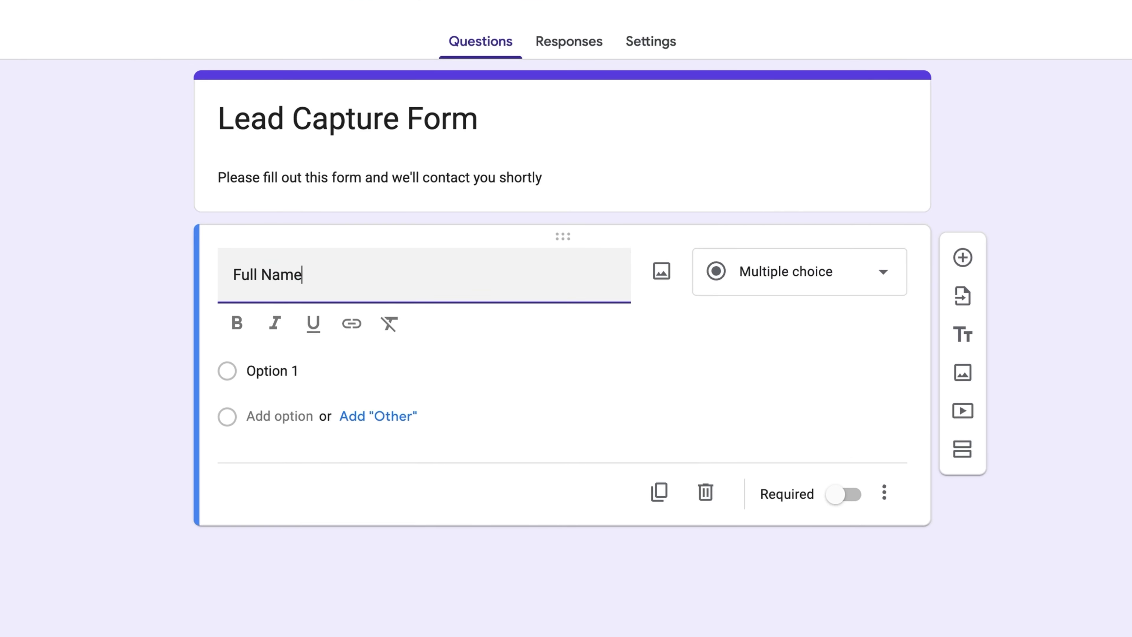
left_click(791, 289)
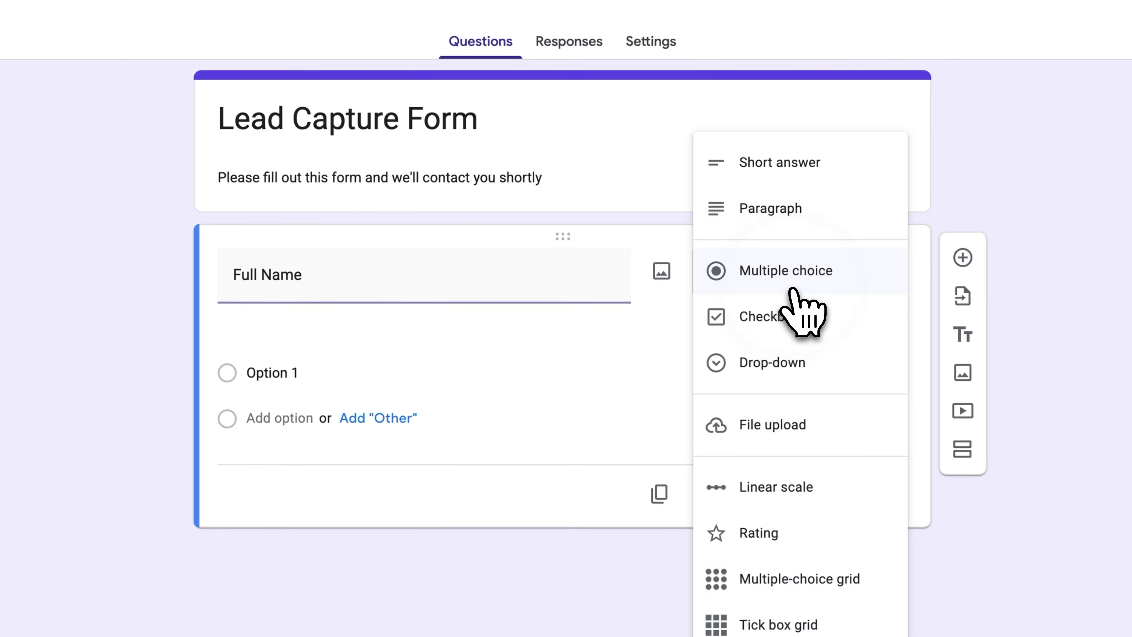
left_click(782, 179)
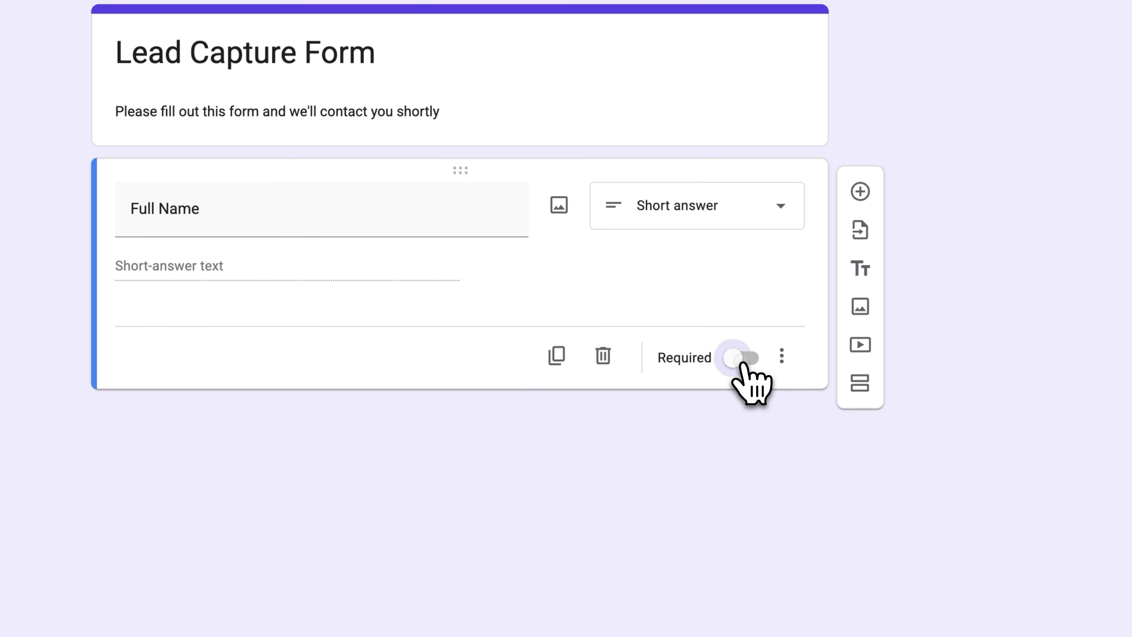
left_click(743, 361)
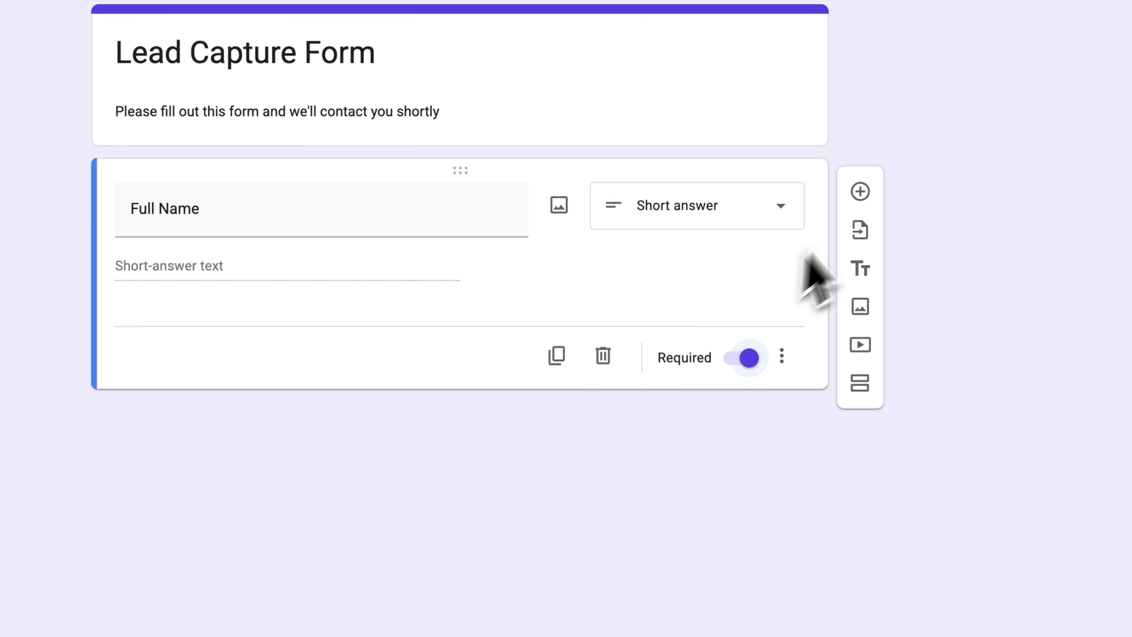
Add a required short-answer question "Email" and an optional short-answer question "Company".
left_click(860, 193)
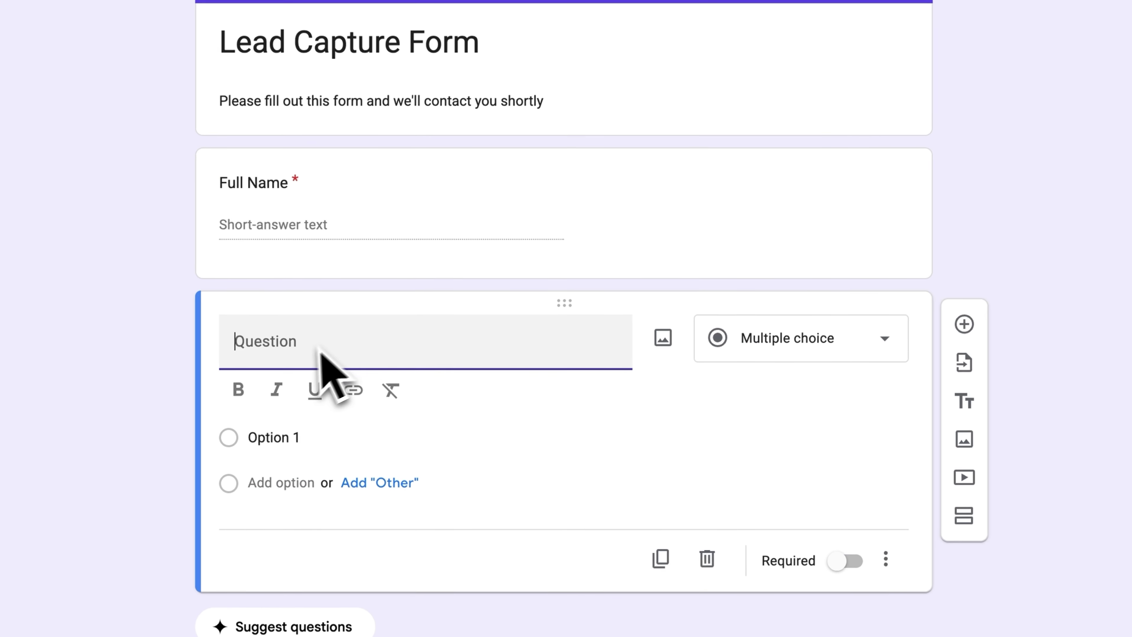
type("Email")
left_click(848, 529)
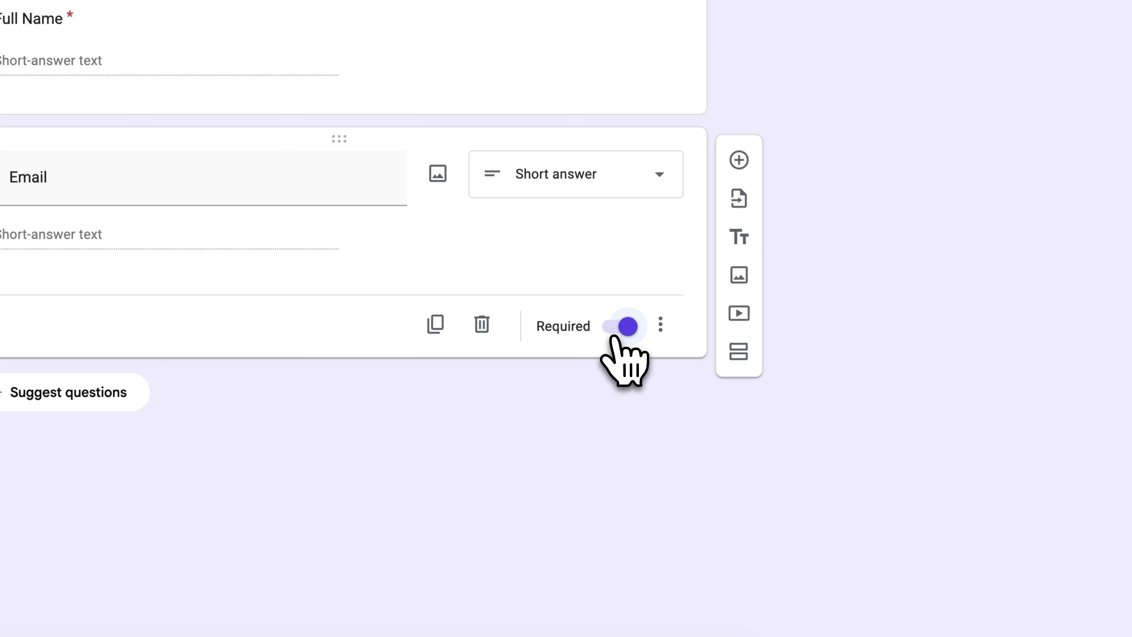
left_click(738, 161)
type("Company")
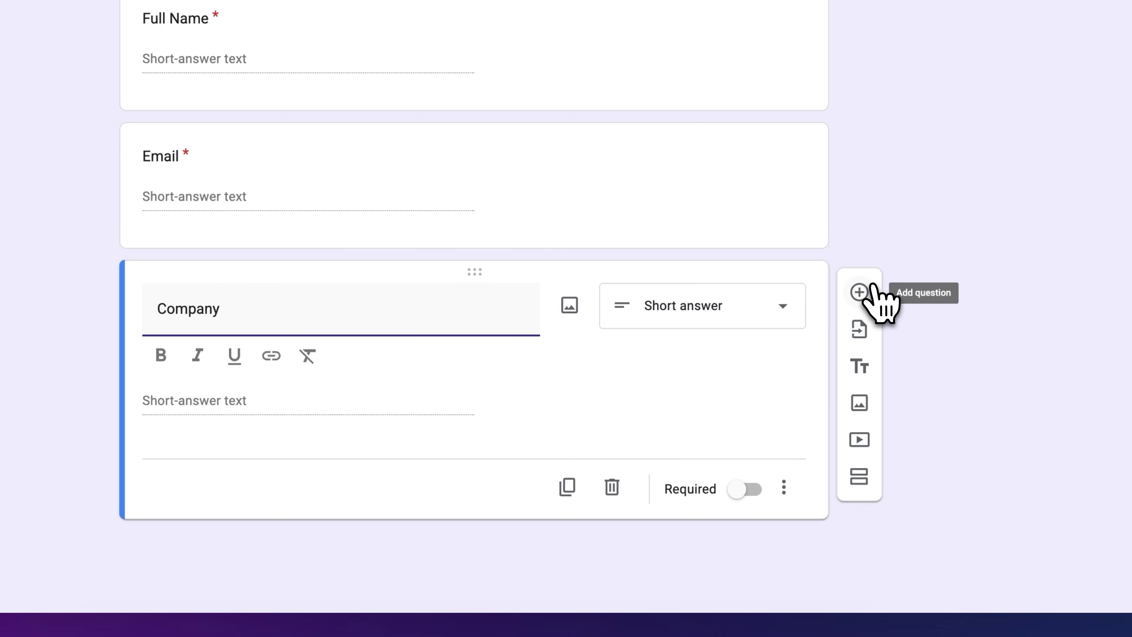
Add an optional paragraph question "How Can We Help You?" at the end of the form.
left_click(861, 292)
type("How Can We Help You?")
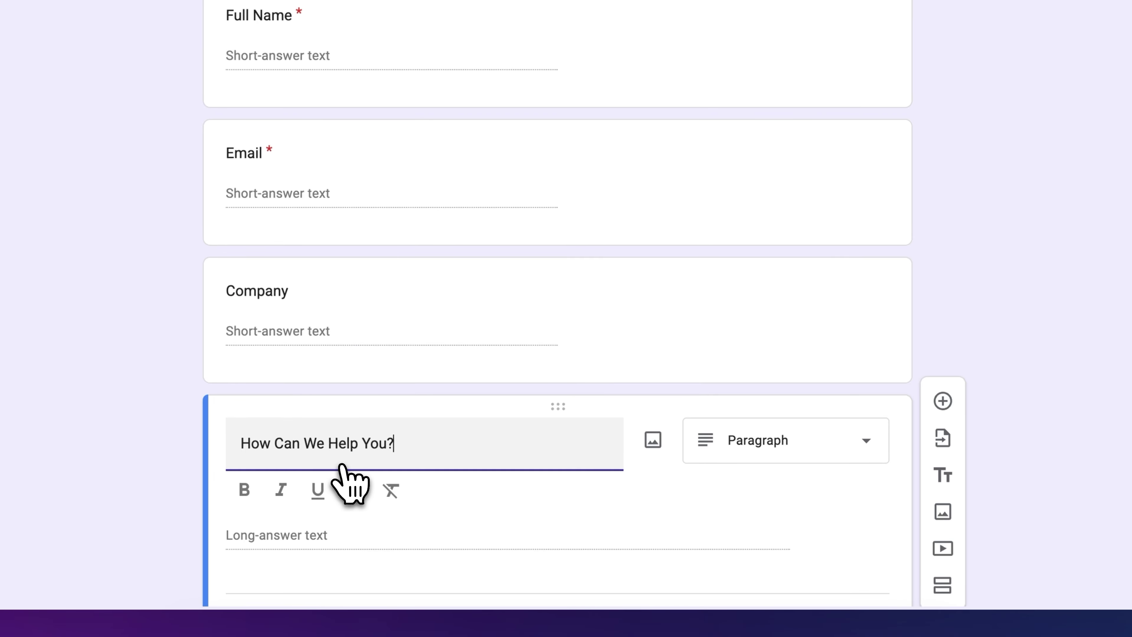
scroll(342, 464, "down", 3)
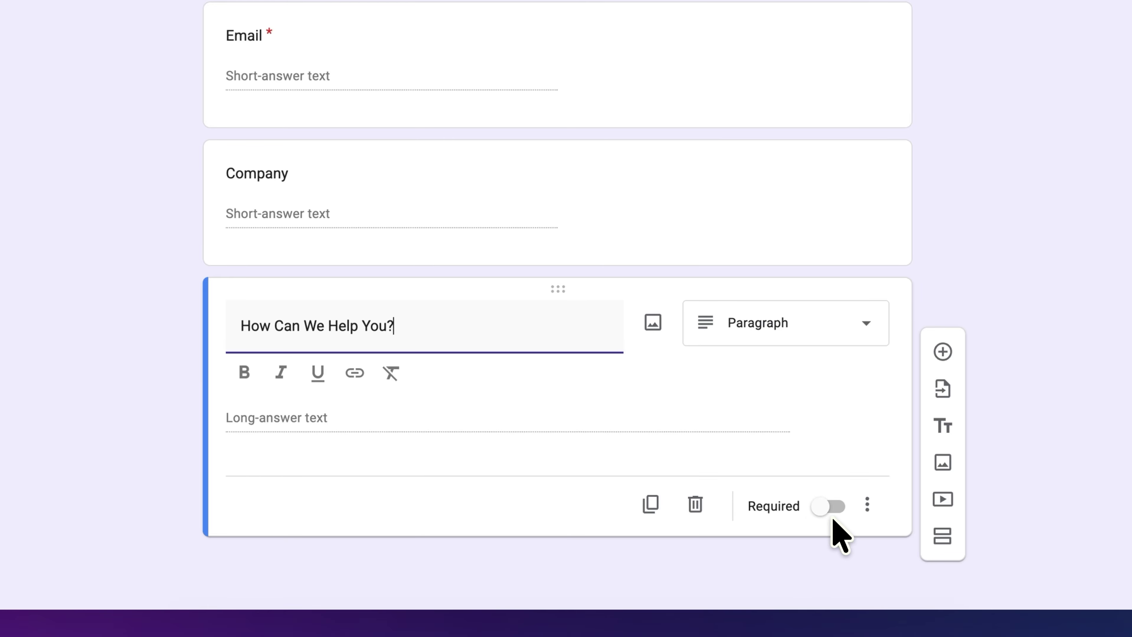
left_click(762, 555)
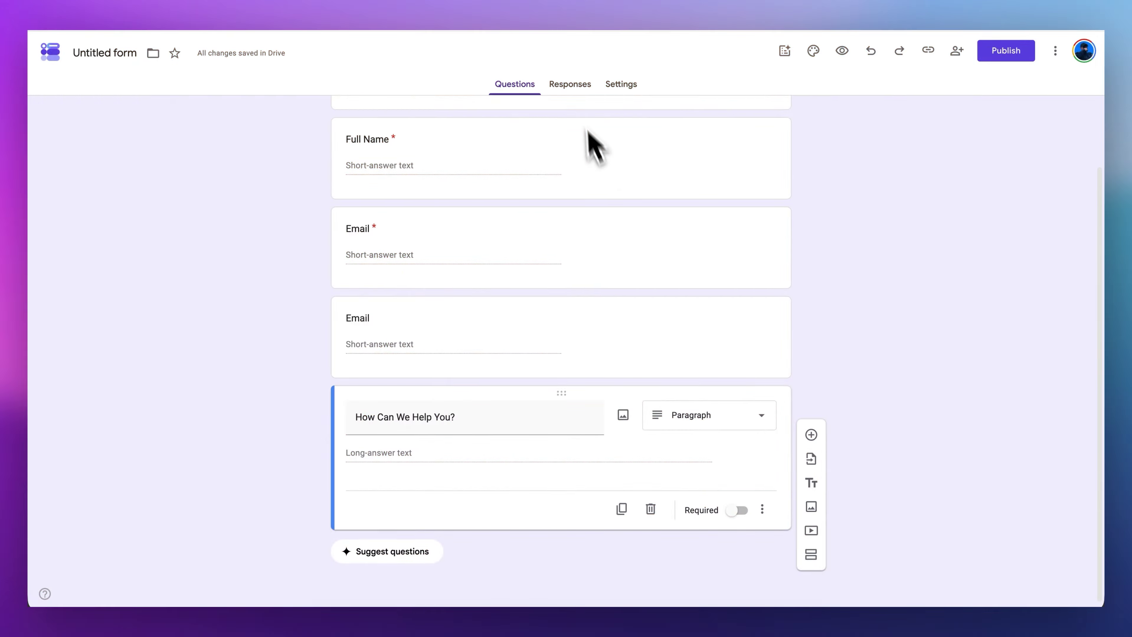
Link the form's responses to the existing CRM Dashboard spreadsheet.
left_click(569, 84)
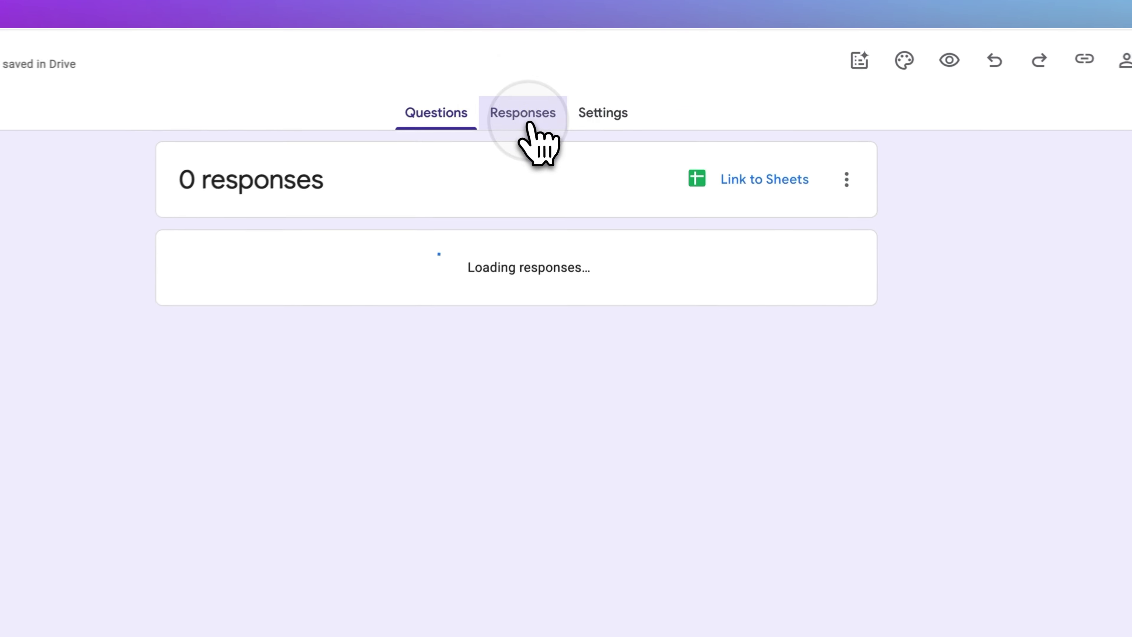
left_click(755, 183)
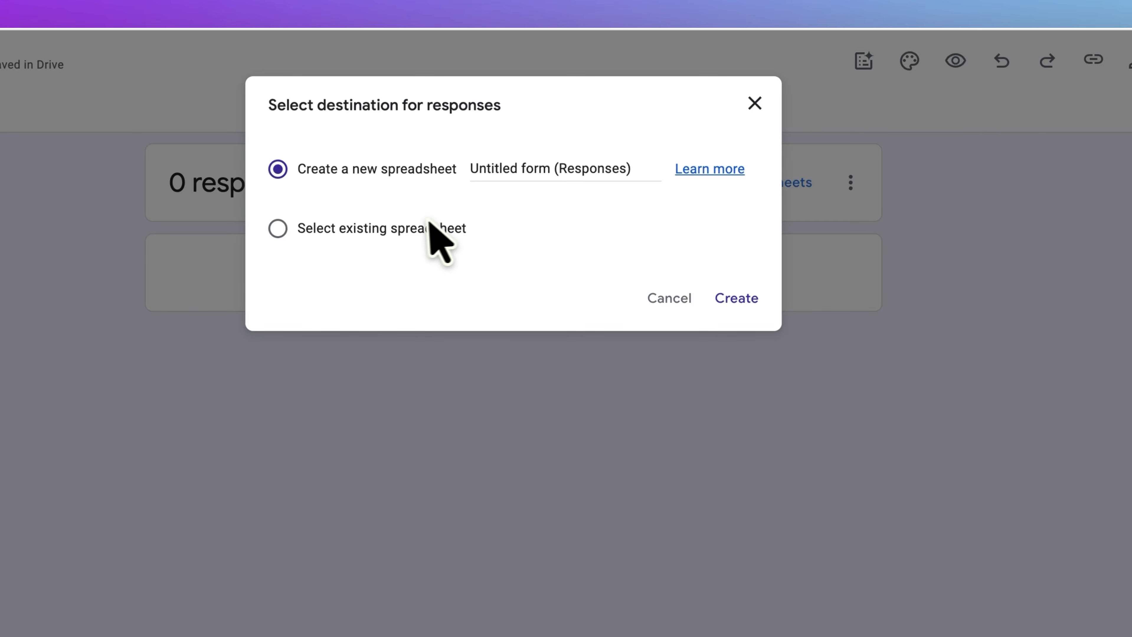
left_click(420, 228)
left_click(738, 299)
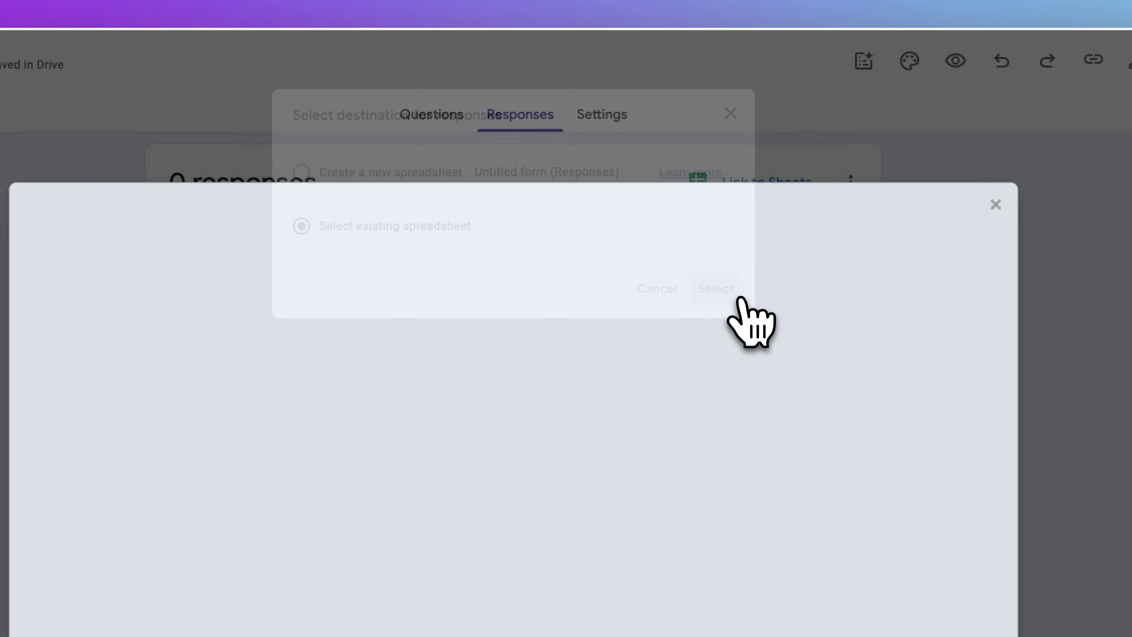
left_click(357, 294)
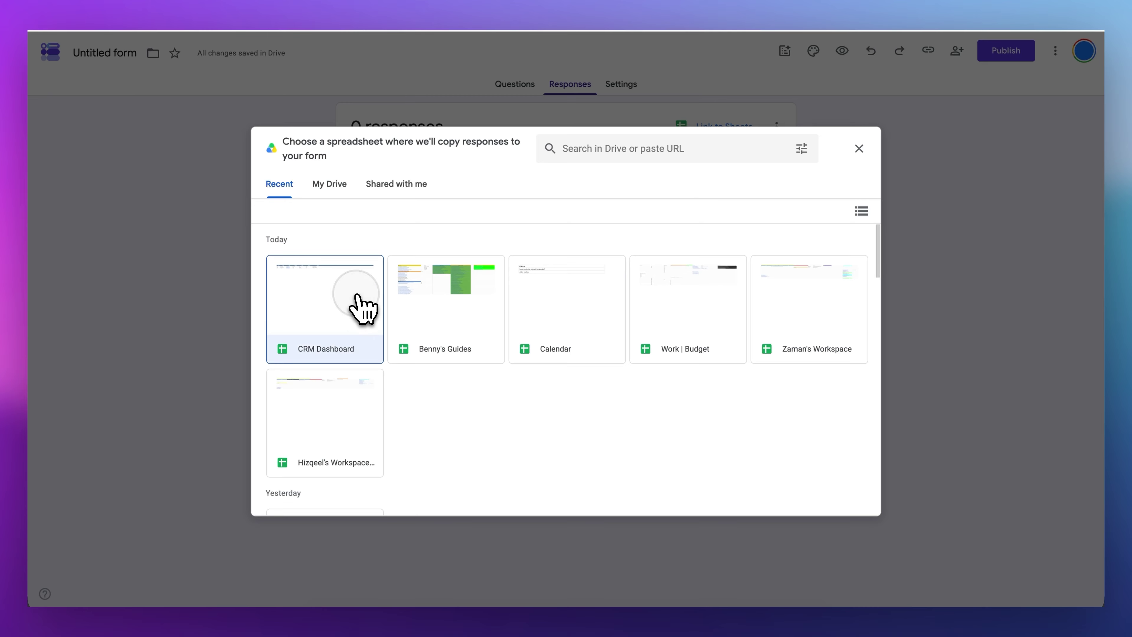
left_click(844, 507)
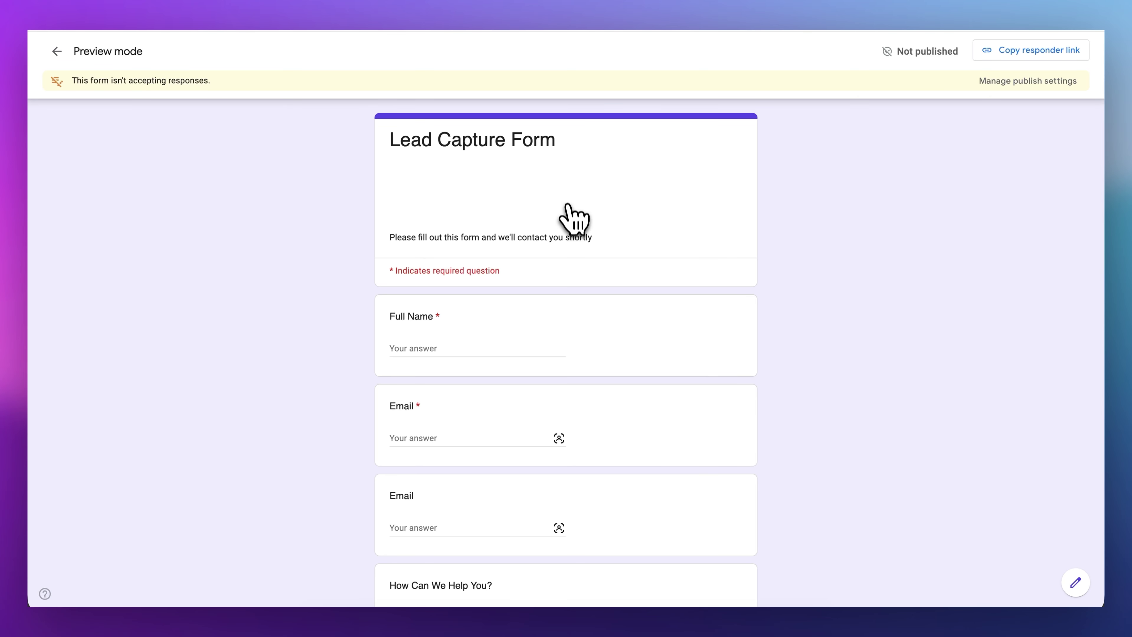
Review the form preview and the Leads sheet of the CRM Dashboard spreadsheet, and publish the form.
scroll(575, 226, "down", 5)
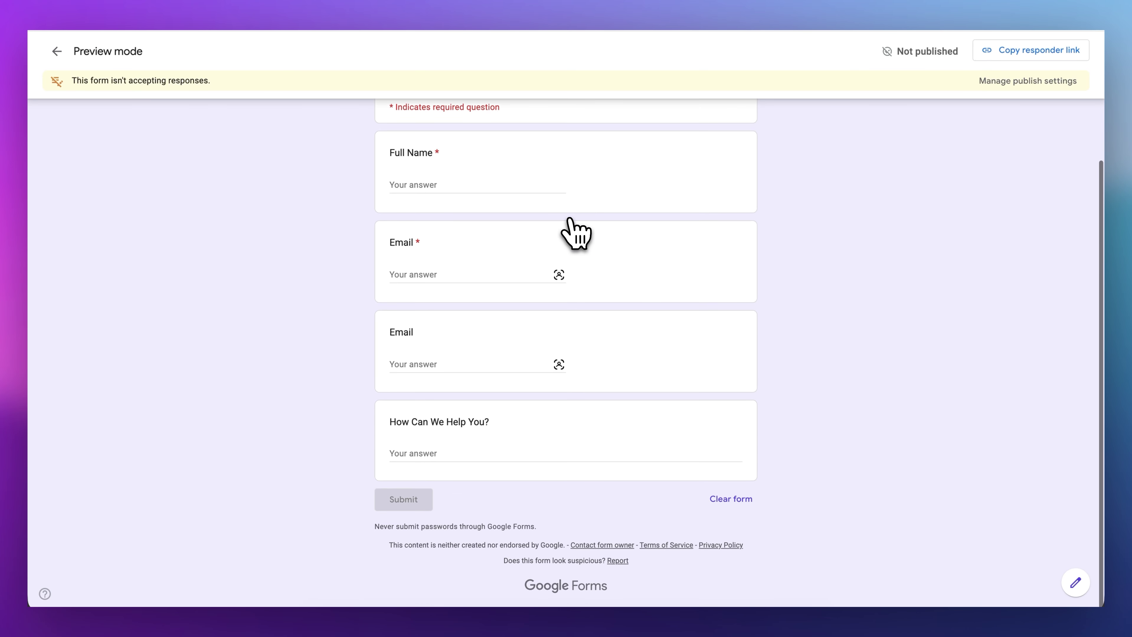
scroll(575, 232, "up", 3)
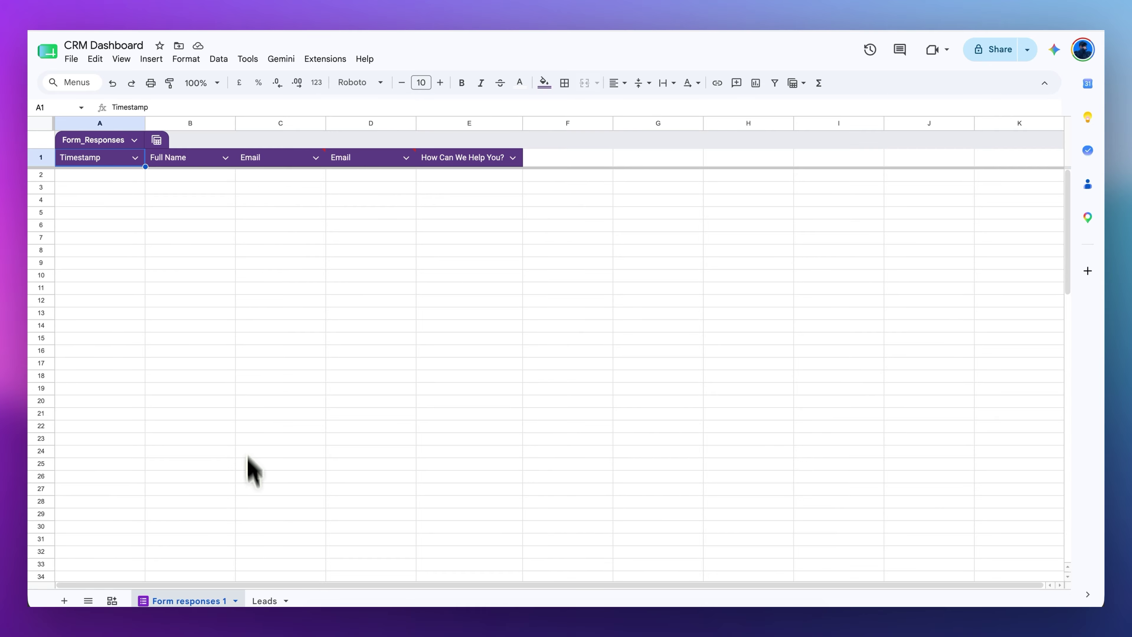
left_click(264, 602)
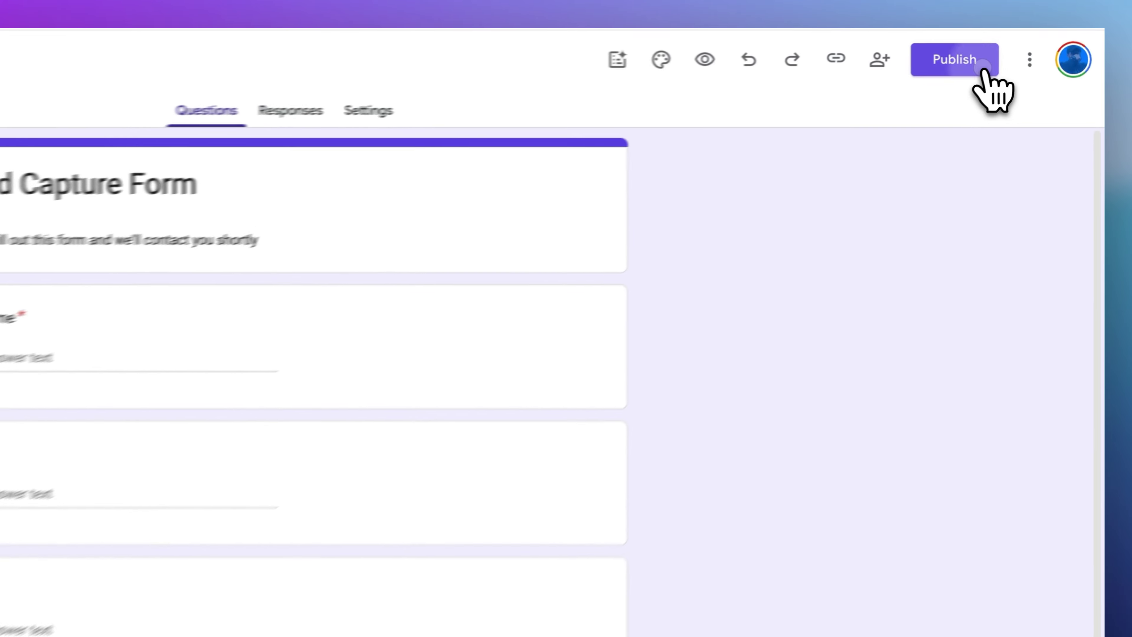
left_click(1018, 52)
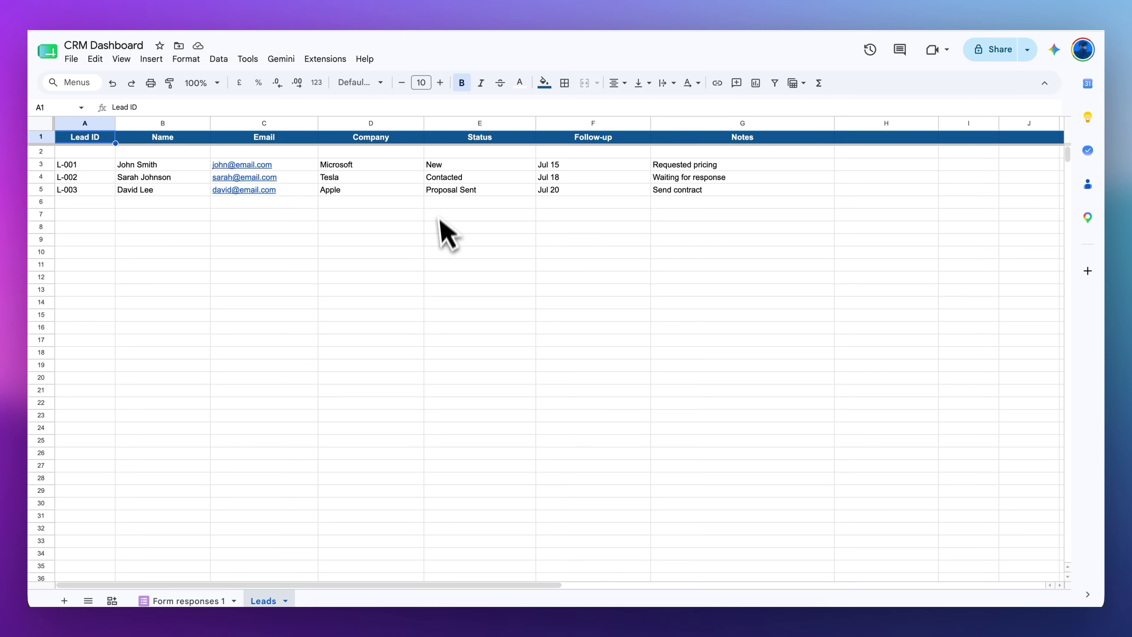
Add a drop-down data validation rule to the Status column of the Leads sheet without its header, range E2:E1000.
left_click(499, 167)
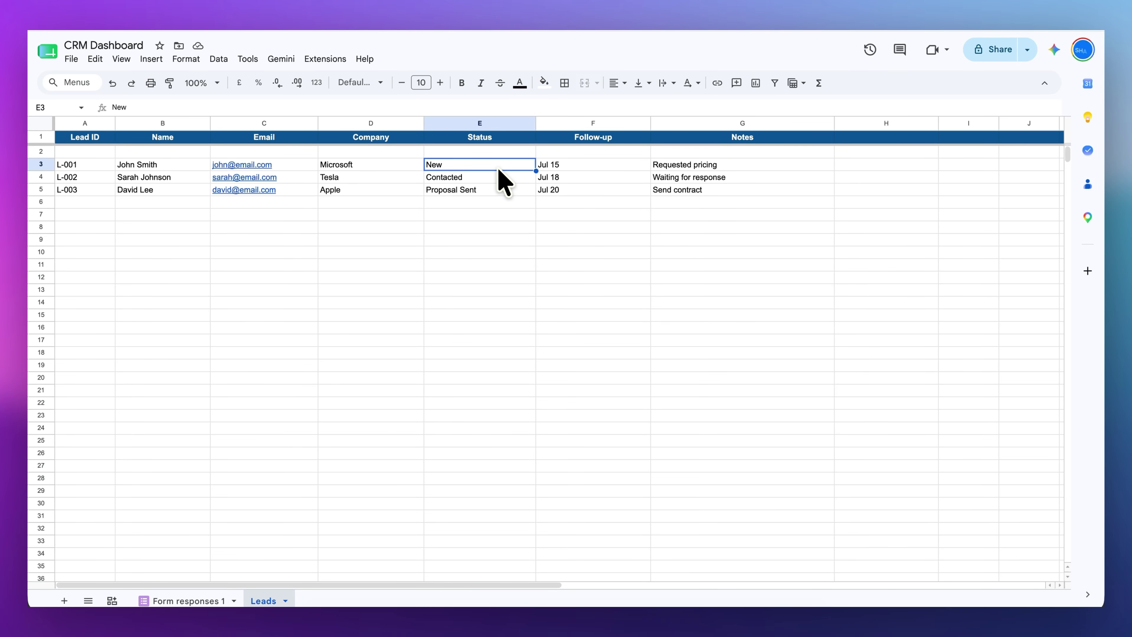
key("Down")
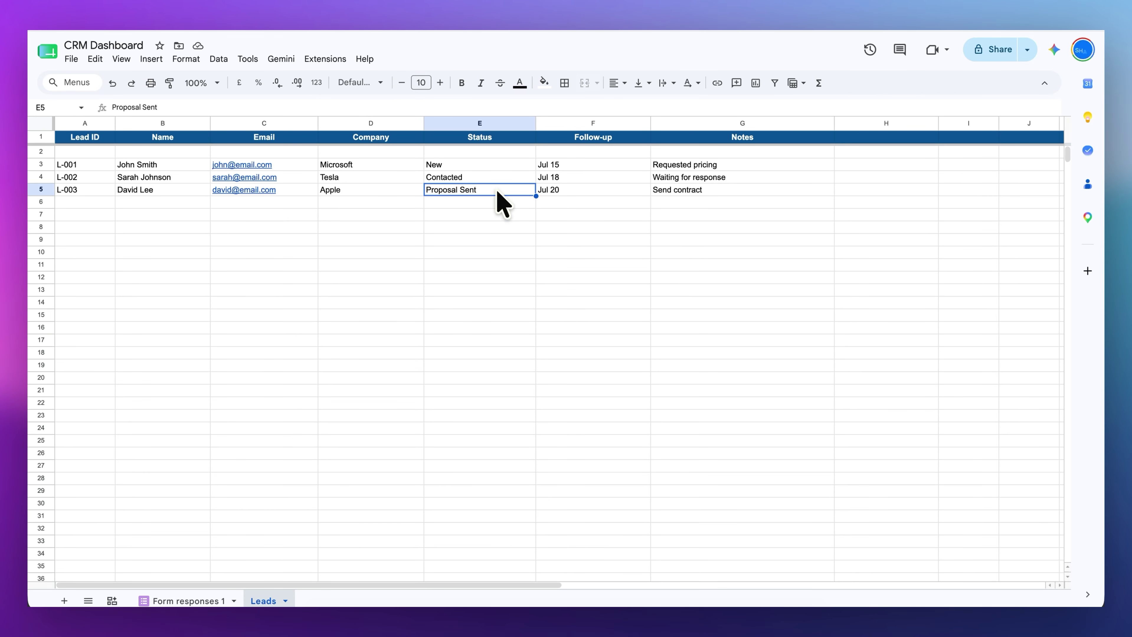
left_click(500, 123)
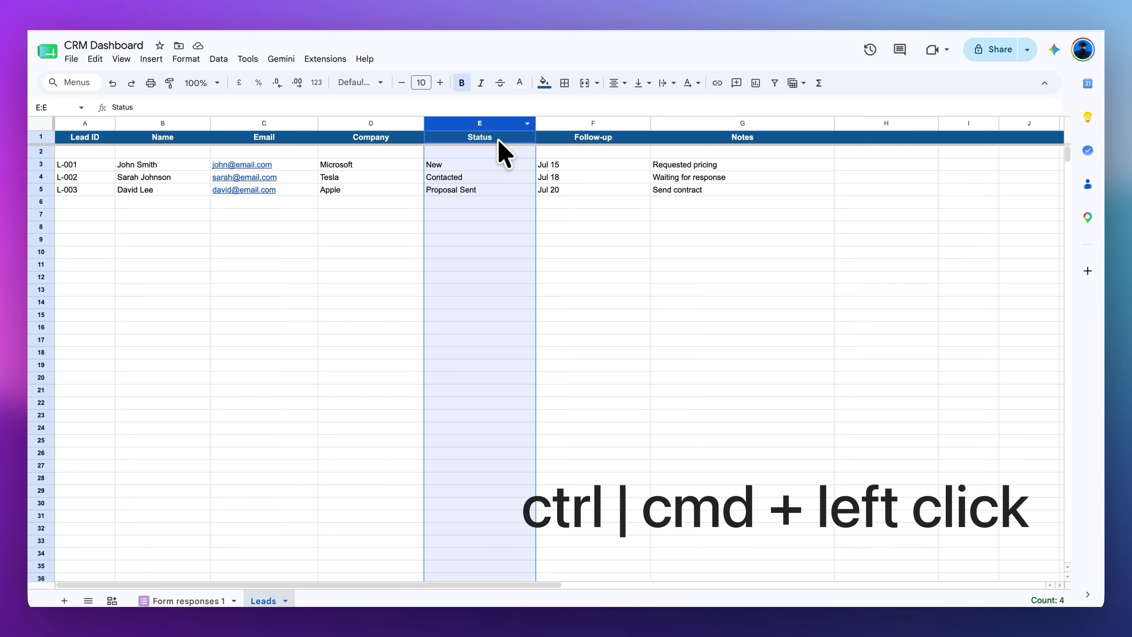
left_click(498, 140, "super")
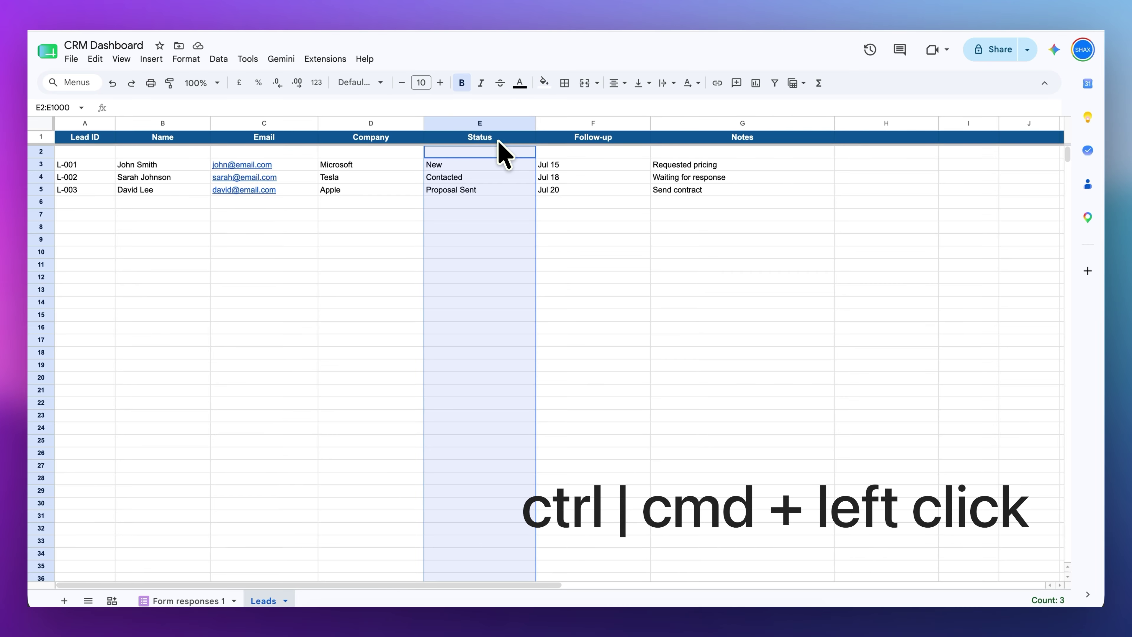
left_click(218, 58)
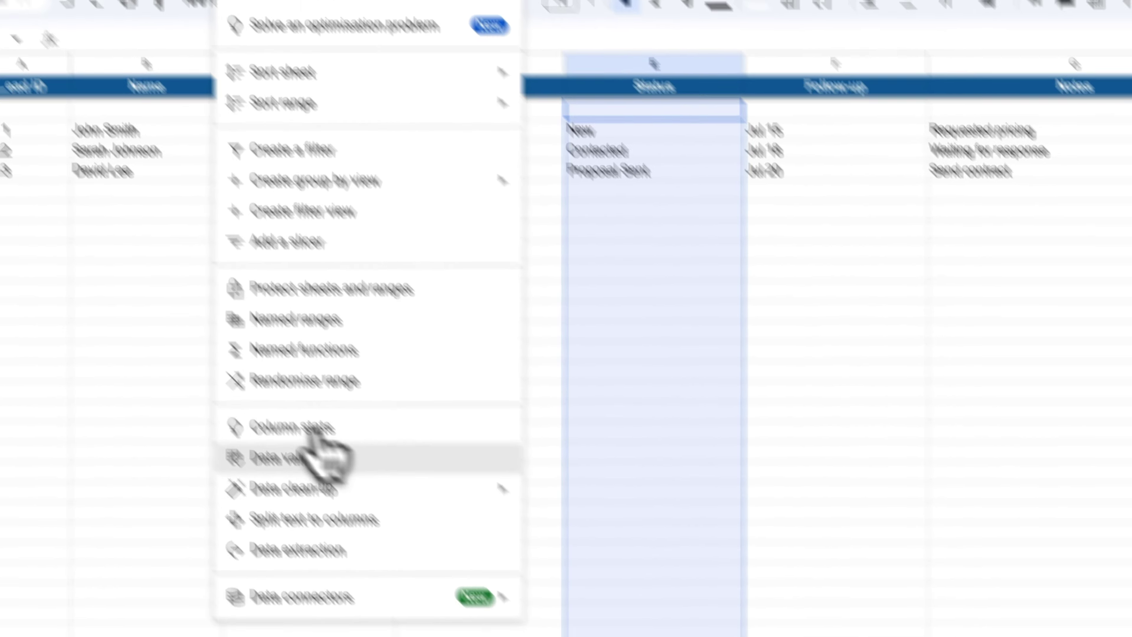
left_click(318, 451)
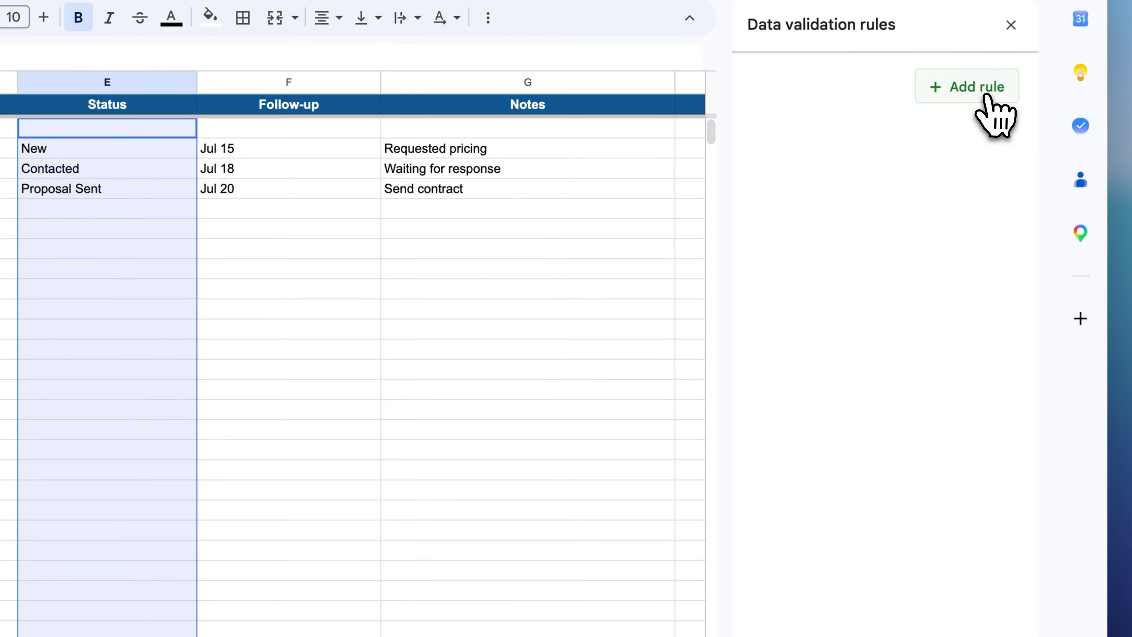
left_click(1111, 117)
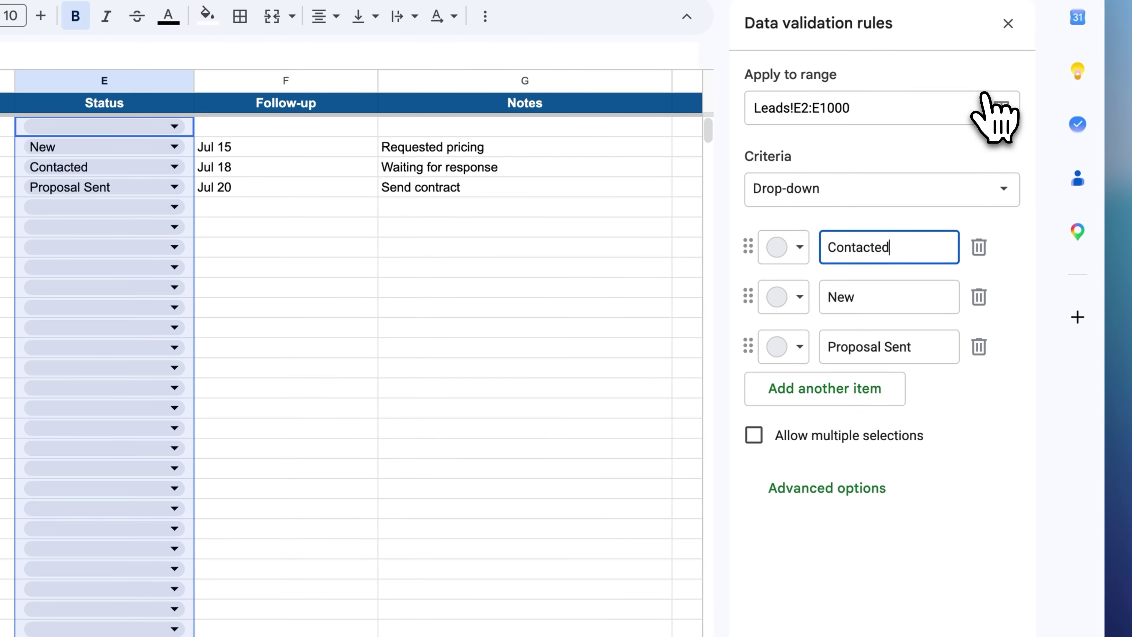
Set the drop-down items, in order, to New, Contacted, Proposal Sent, Won and Lost.
left_click(870, 389)
key("Tab")
double_click(877, 296)
type("Contacted")
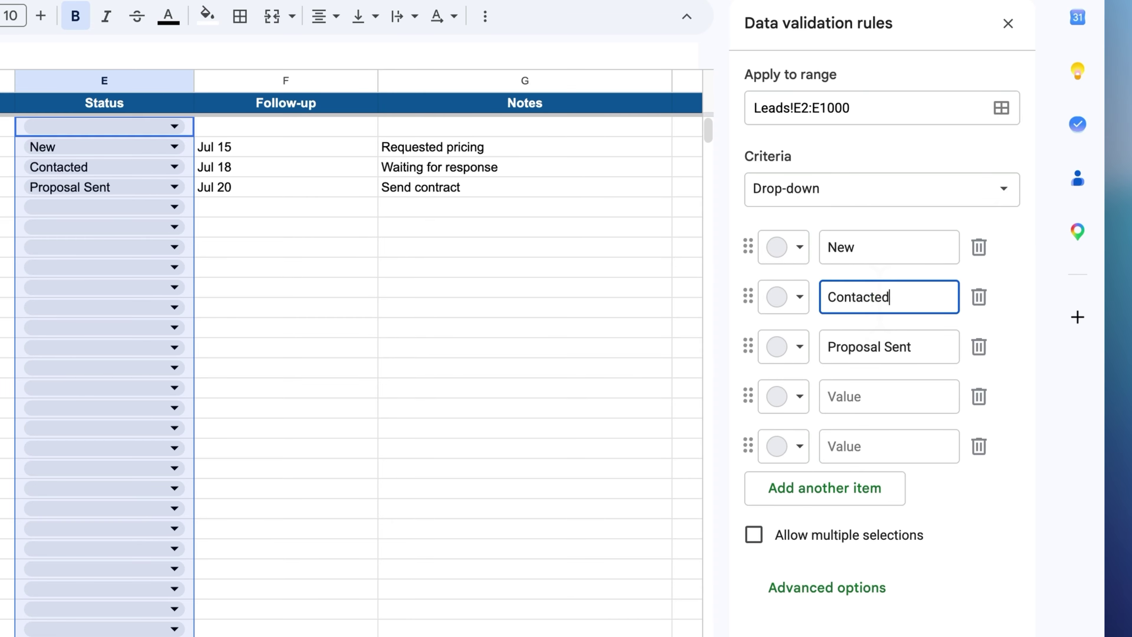
key("Return")
type("Won")
key("Return")
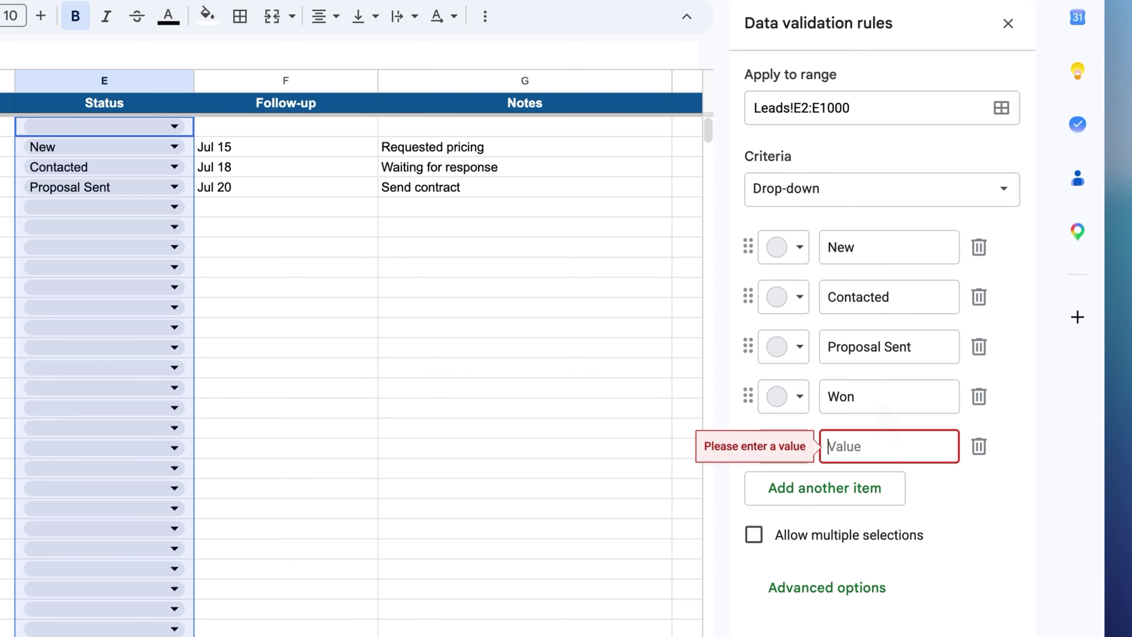
Colour New dark blue, Contacted light yellow, Proposal Sent light orange, Won light green and Lost dark red, and save the rule.
left_click(797, 247)
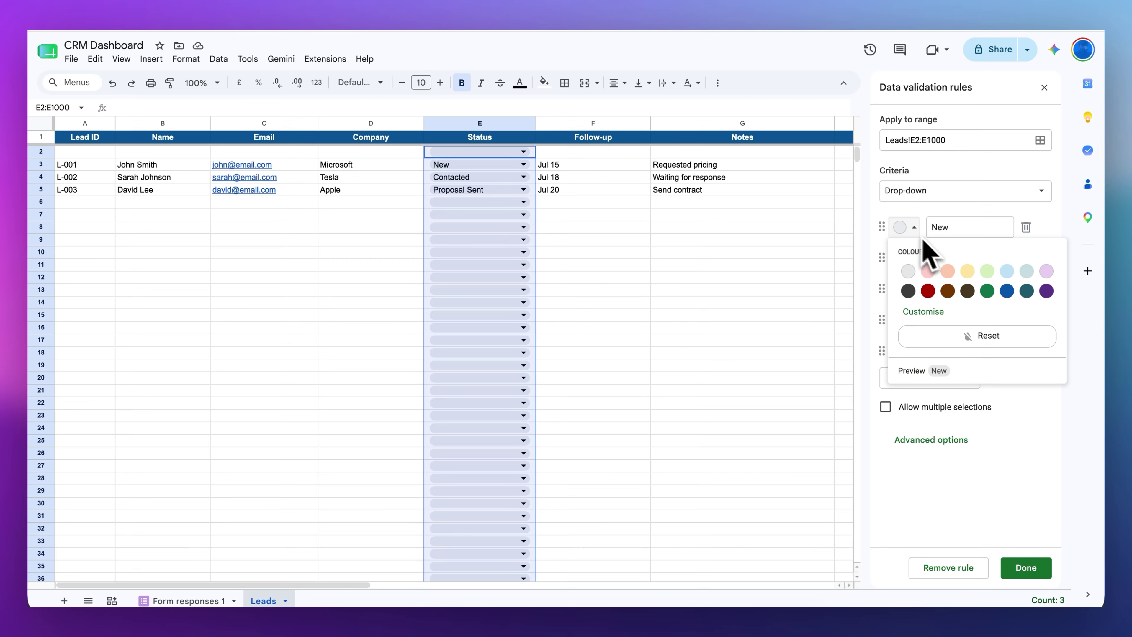
left_click(1007, 292)
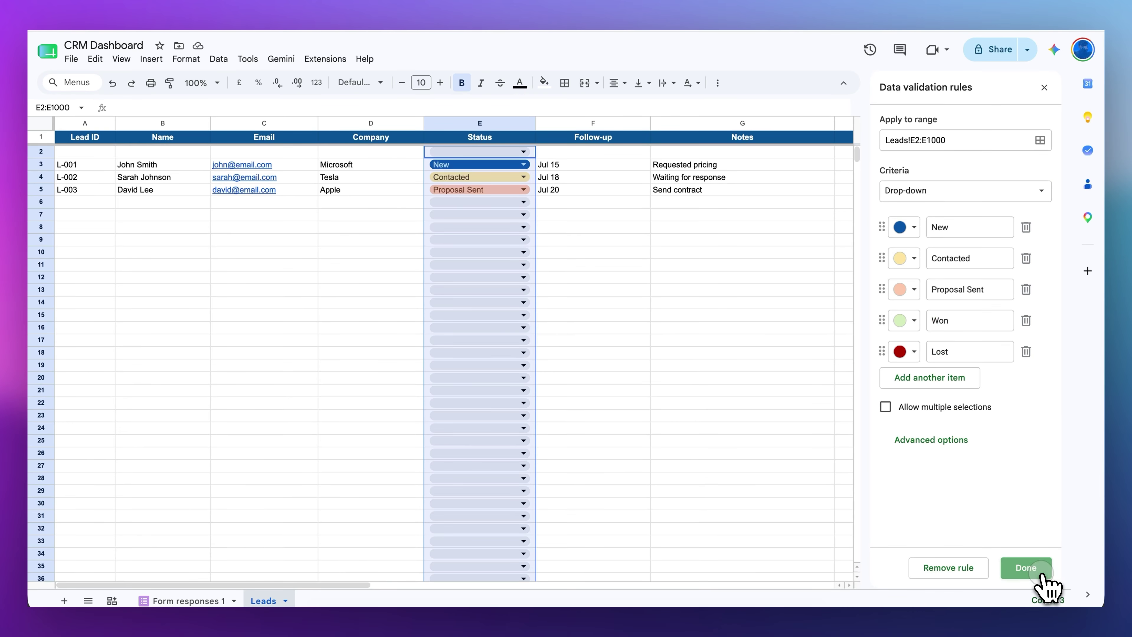
left_click(1026, 570)
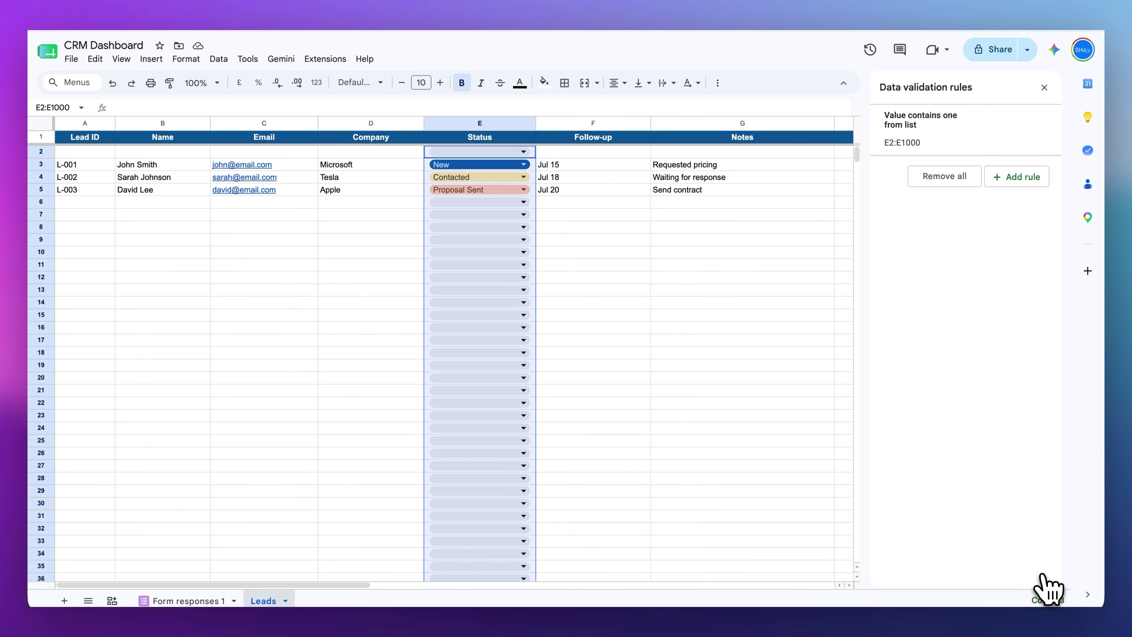
Close the data validation rules of the Leads sheet.
left_click(1044, 87)
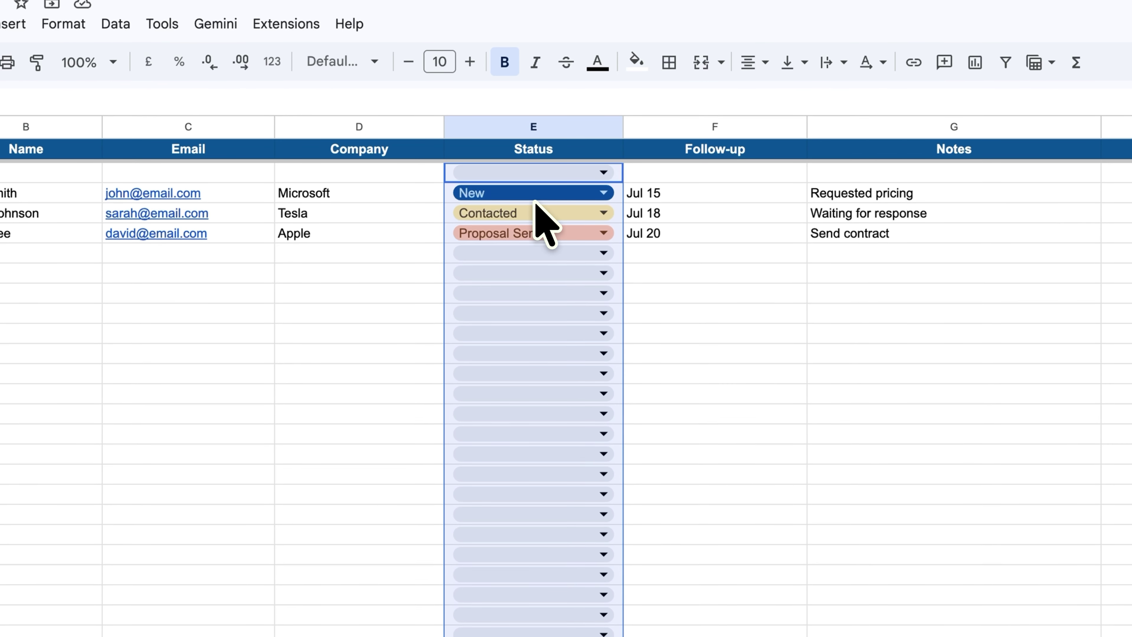
left_click(481, 168)
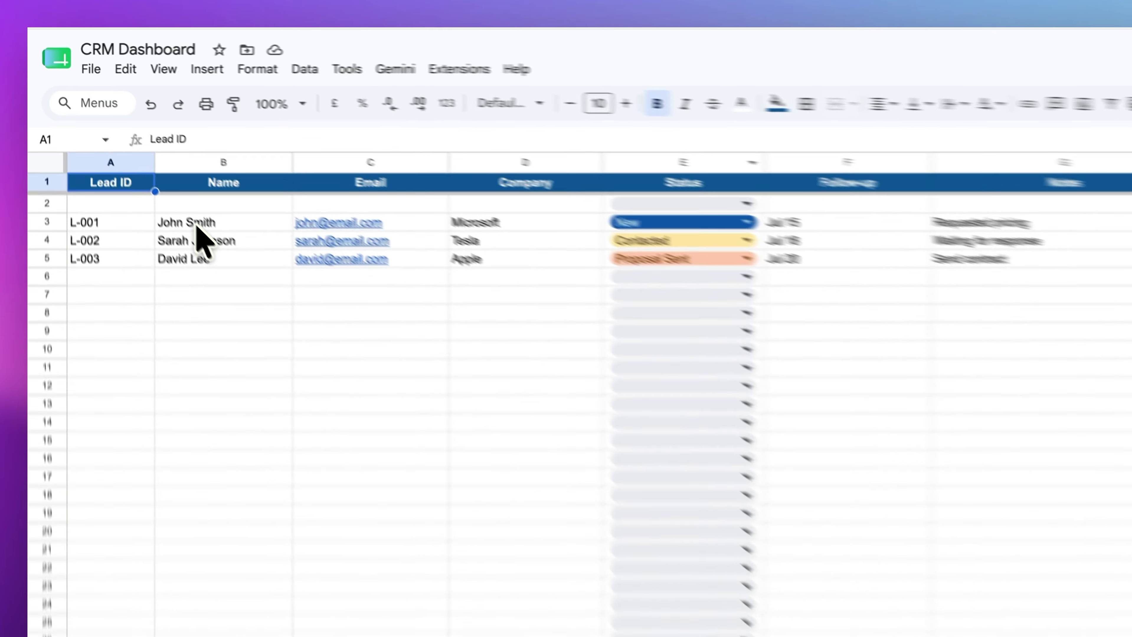
Switch to Gmail and start a new message addressed to lead L-001's email from the Leads sheet.
left_click(145, 165)
left_click(250, 165)
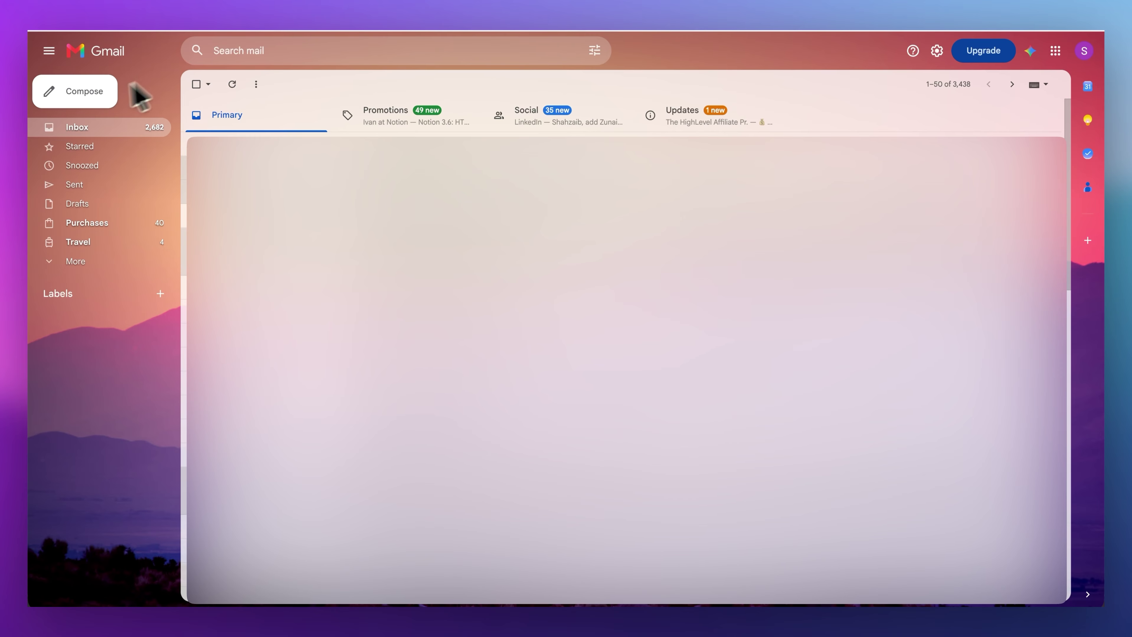
left_click(93, 101)
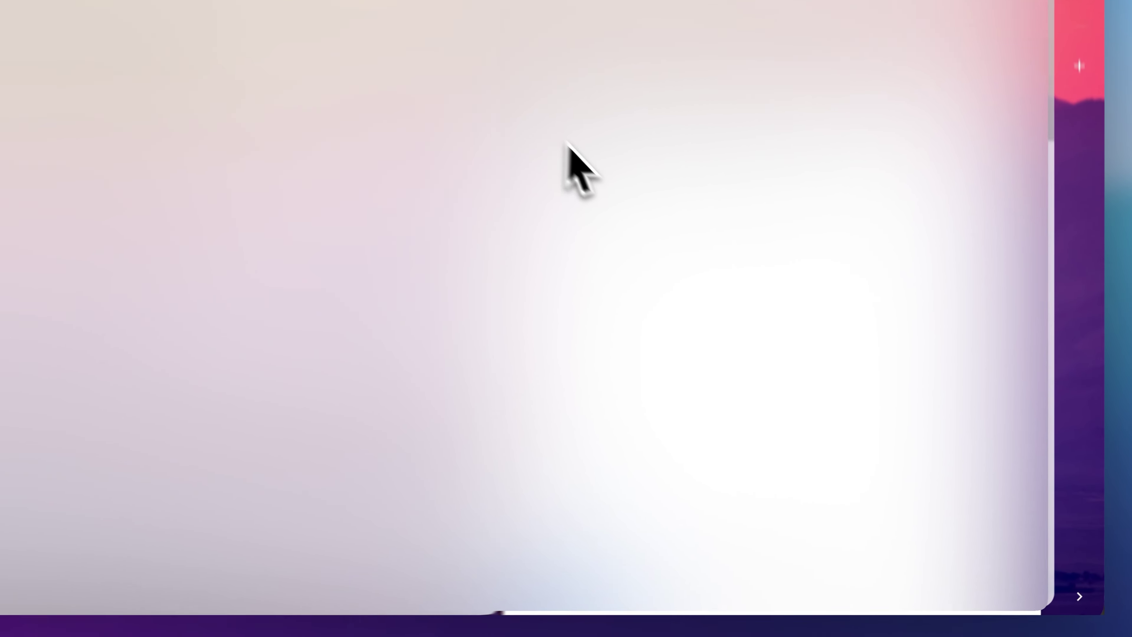
key("super+v")
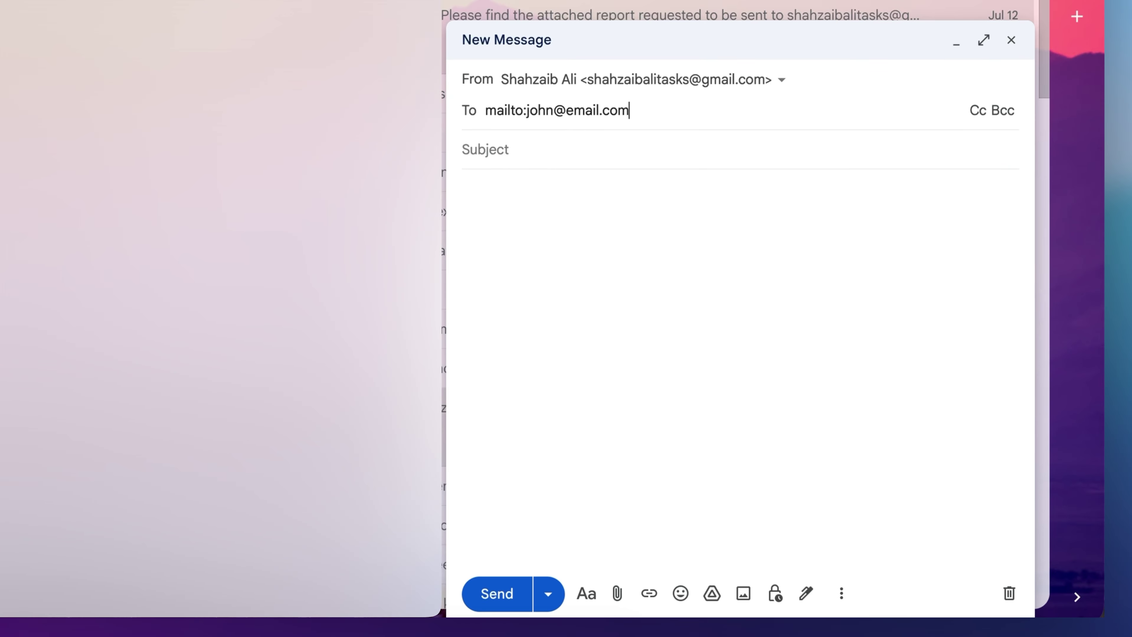
Set the subject to "Following Up on Your Inquiry", write a follow-up thanking the lead for using the contact form and offering help, and send it.
left_click(543, 150)
type("Following Up on Your Inquiry")
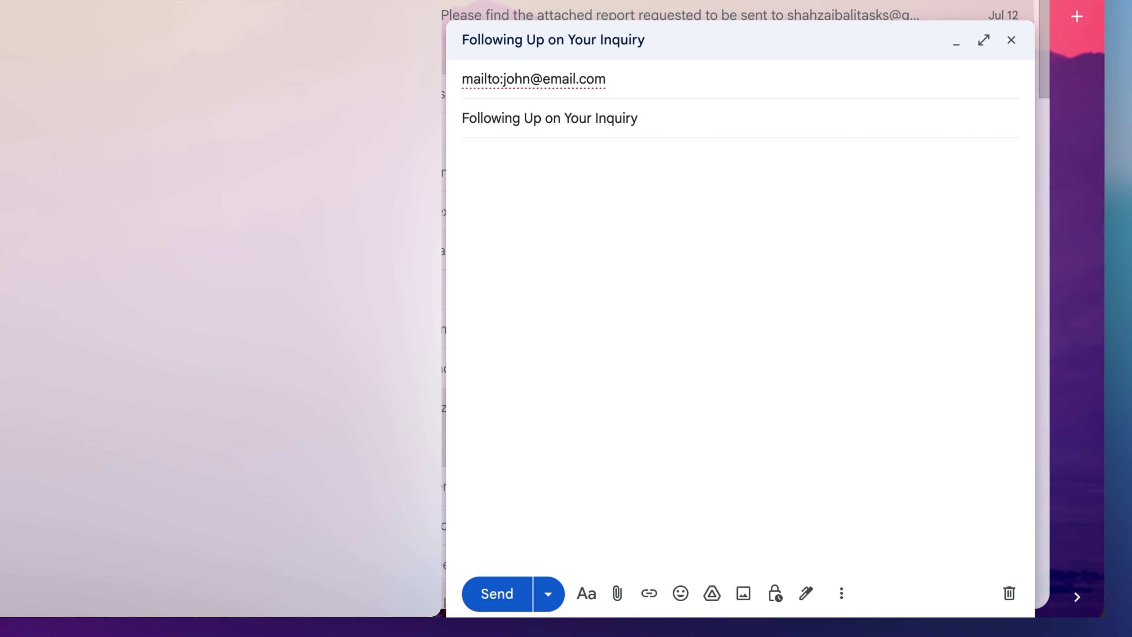
type("Hi John,  Thank you for reaching out through our contact form.  I just wanted to follow up and see if you had any questions about our services.  If you'd like to discuss your requirements, feel free to reply to this email and I'll be happy to help.  Looking forward to hearing from you.  Best regards, Shahzaib")
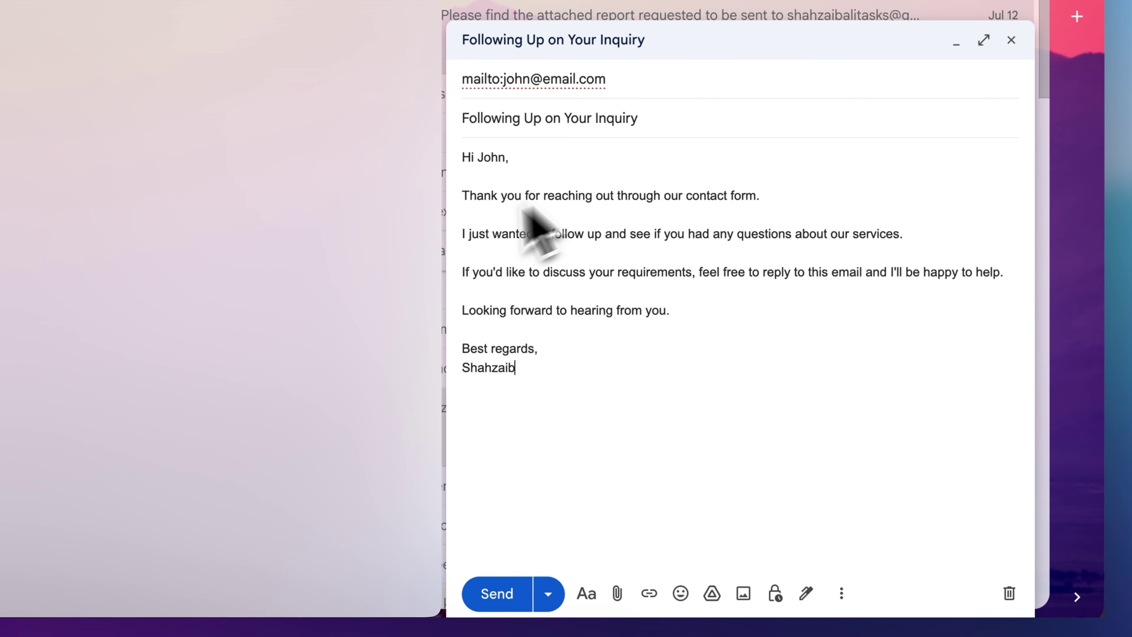
left_click(503, 596)
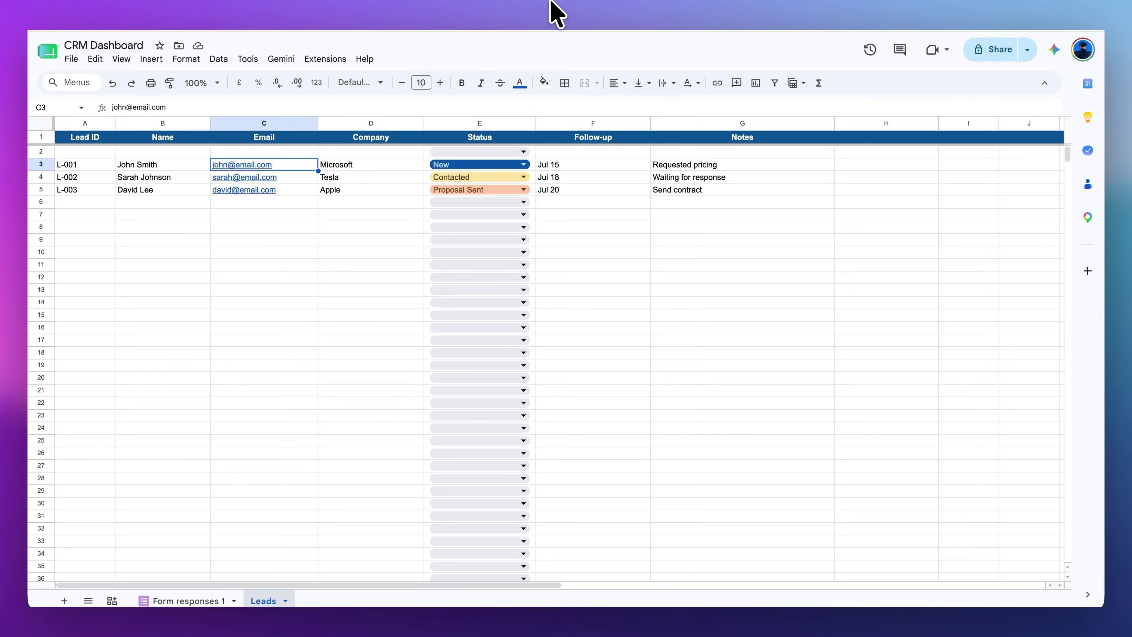
In the CRM Dashboard's Leads sheet, set lead L-001's status to Contacted and its follow-up date to Jul 20.
left_click(164, 164)
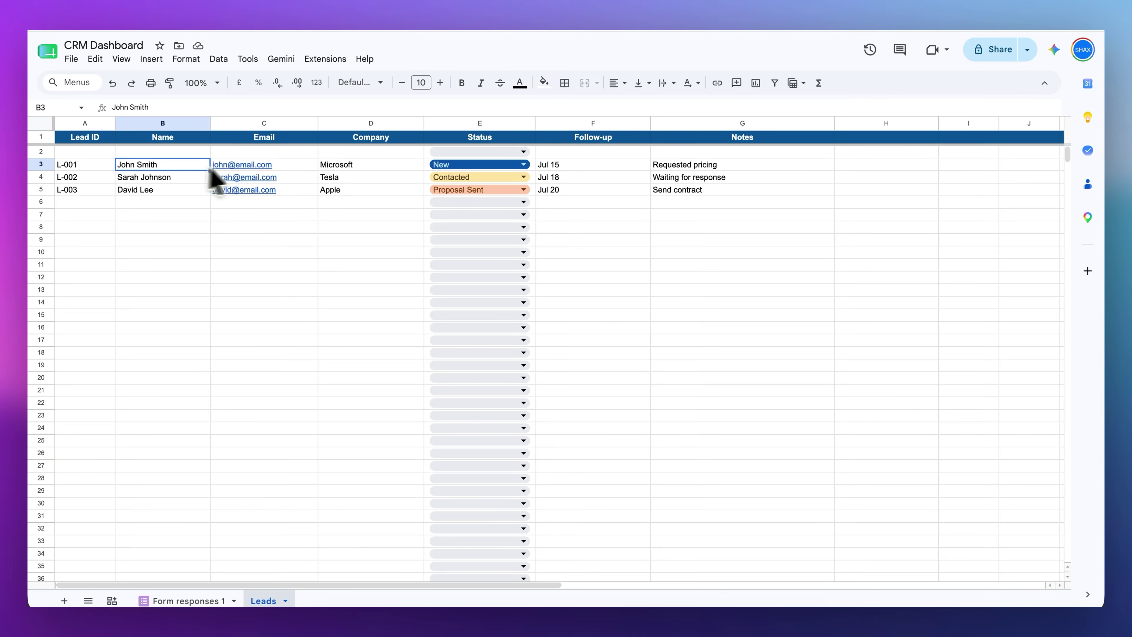
left_click(436, 167)
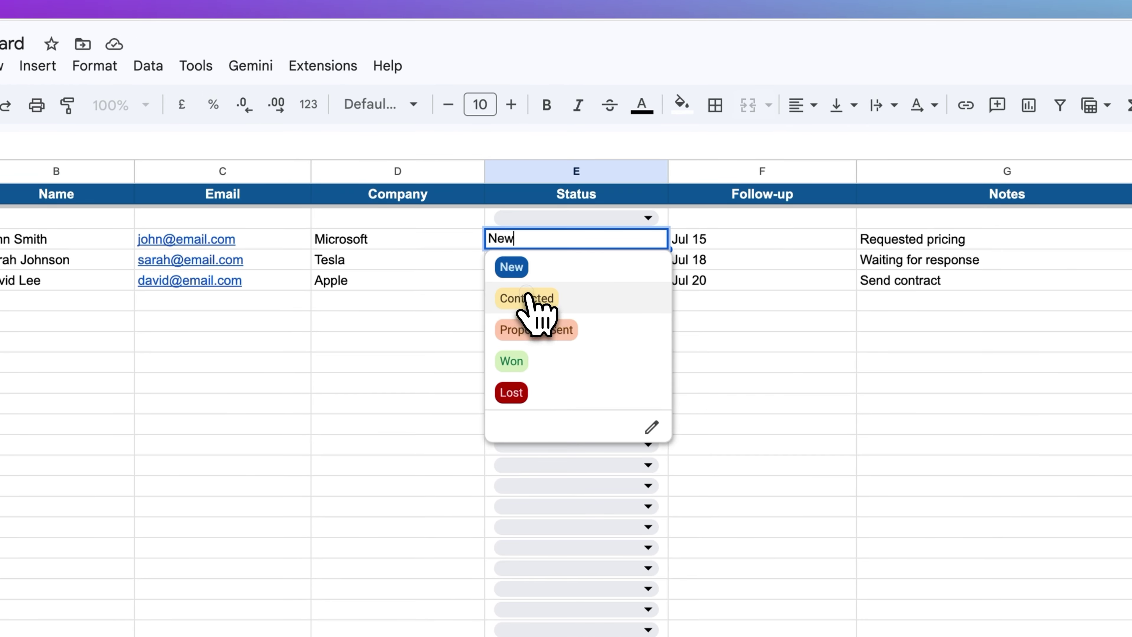
left_click(447, 199)
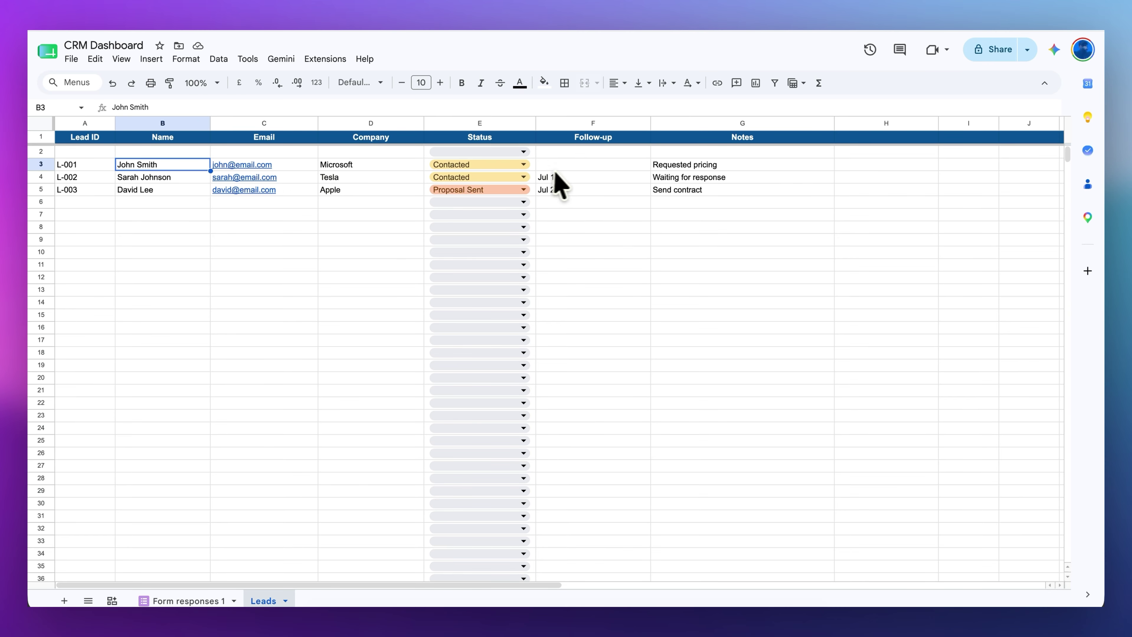
left_click(566, 169)
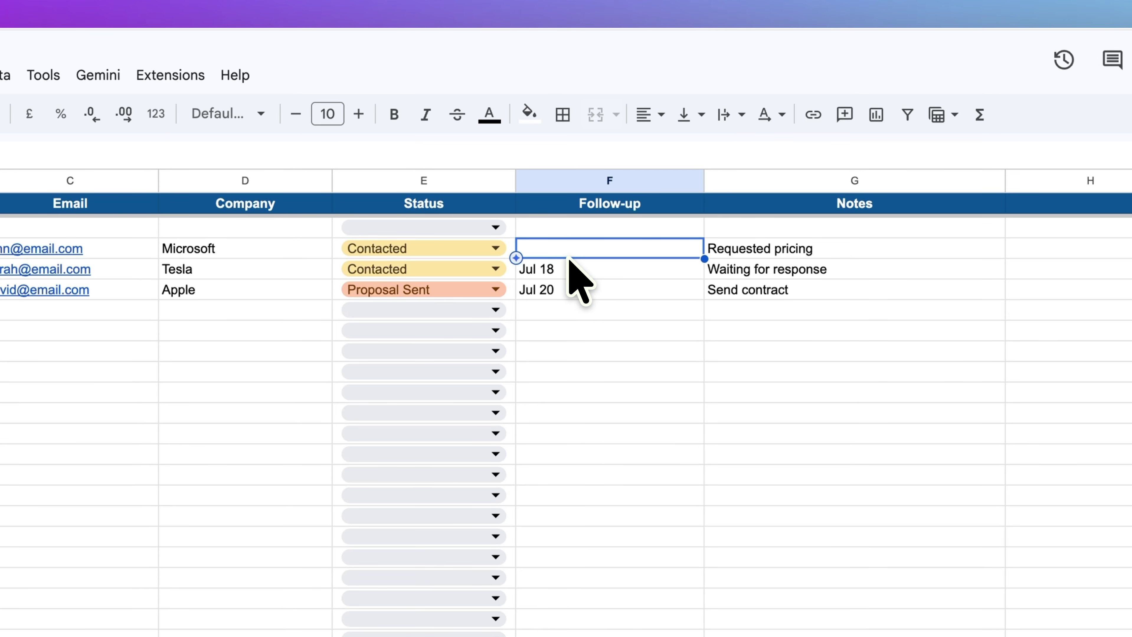
type("Jul 20")
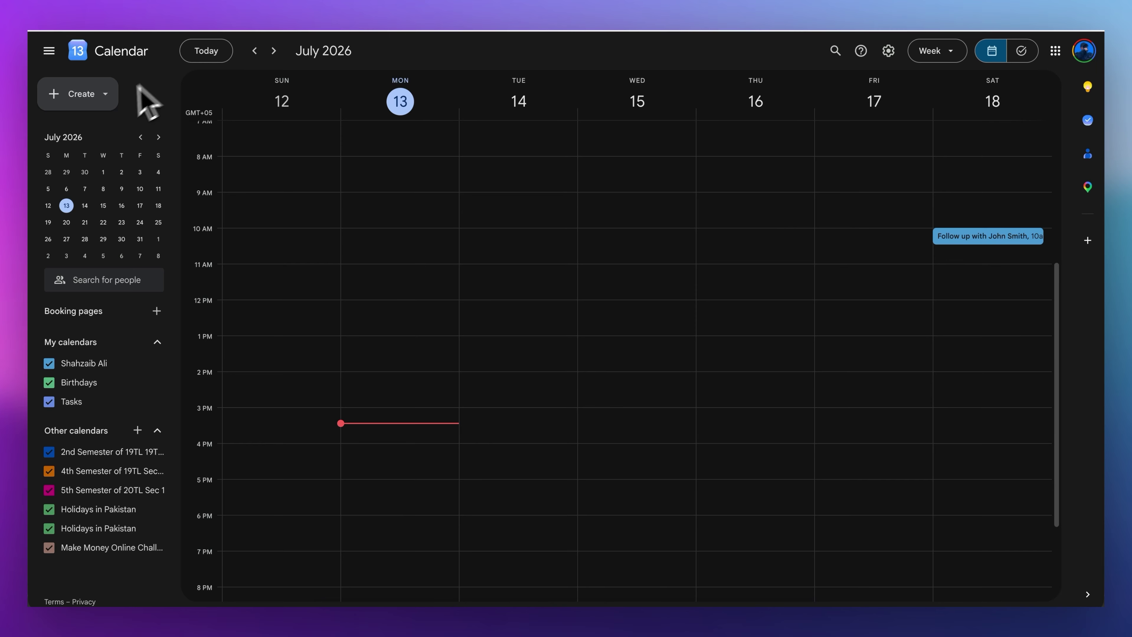
Switch to Google Calendar and create an event titled "Follow up With" plus lead L-001's full name.
left_click(125, 91)
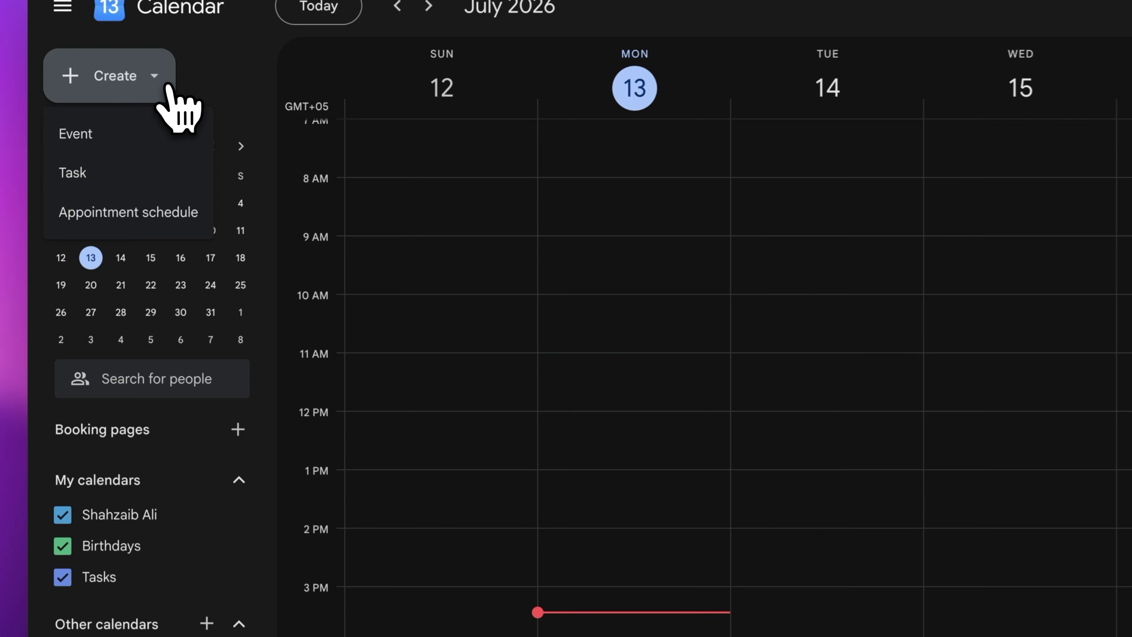
left_click(156, 134)
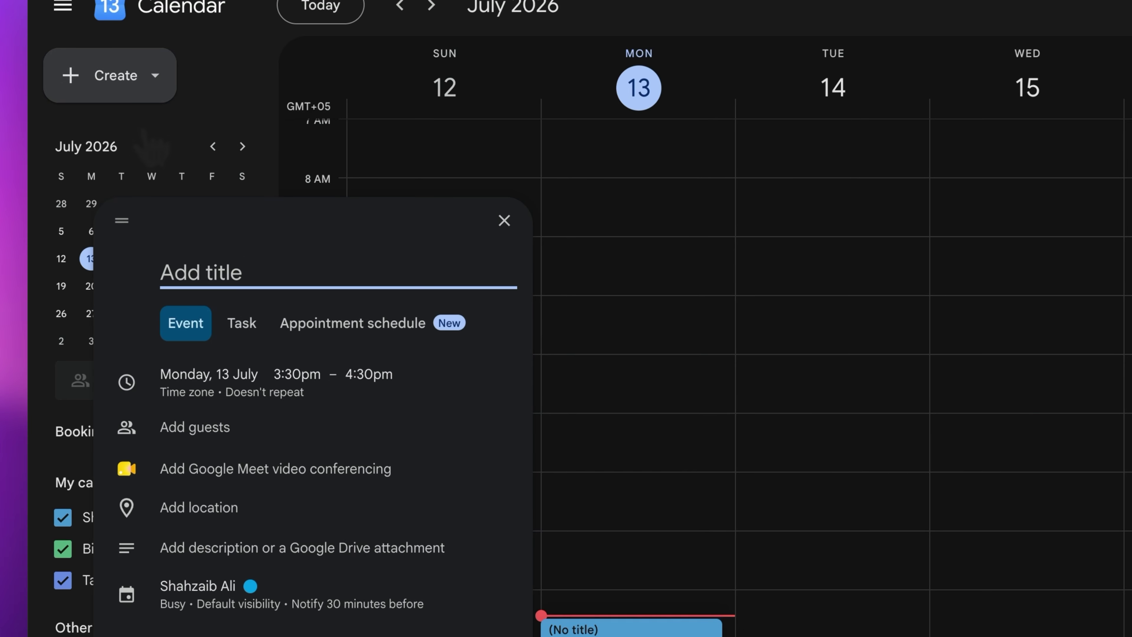
type("Fol")
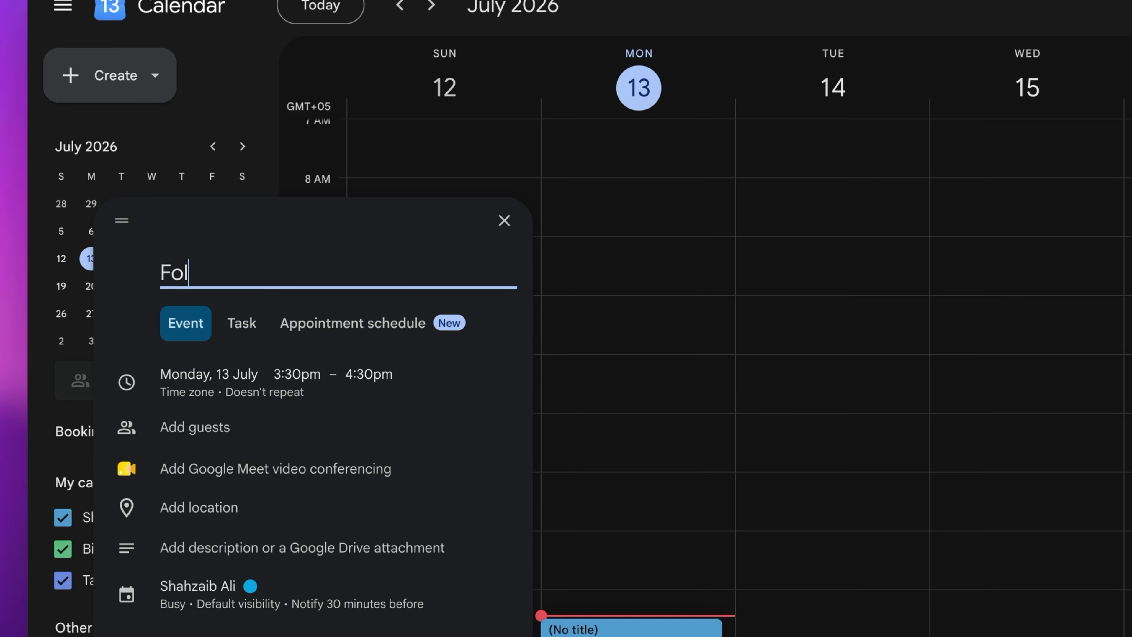
type("low up With John Smith")
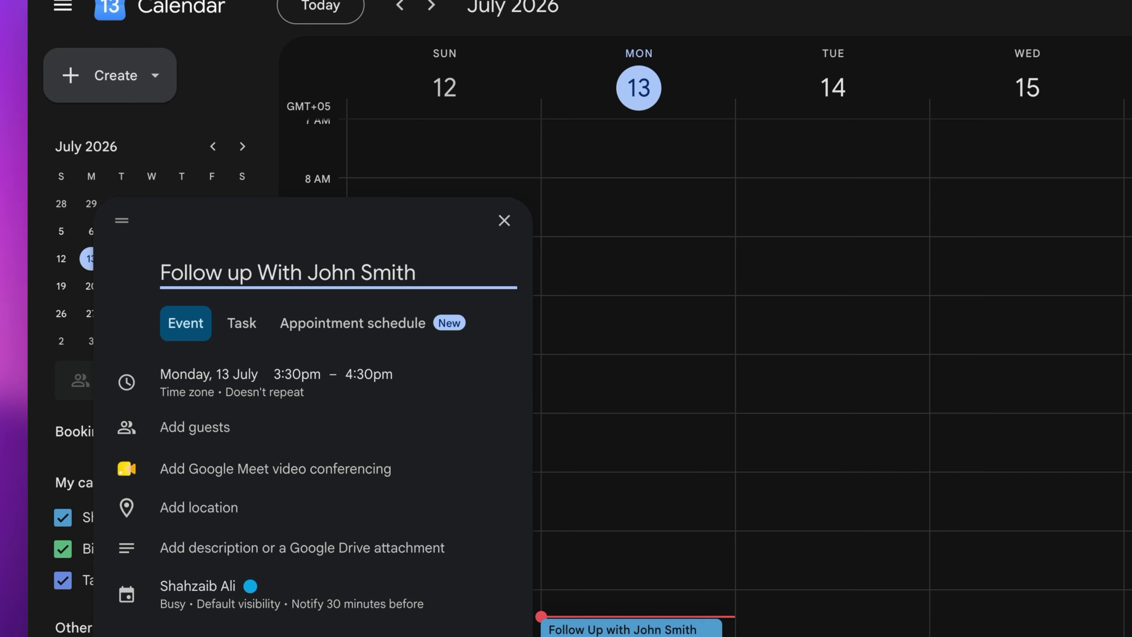
Schedule the follow-up event for Monday, 20 July, from 6:00pm to 7:00pm.
left_click(312, 383)
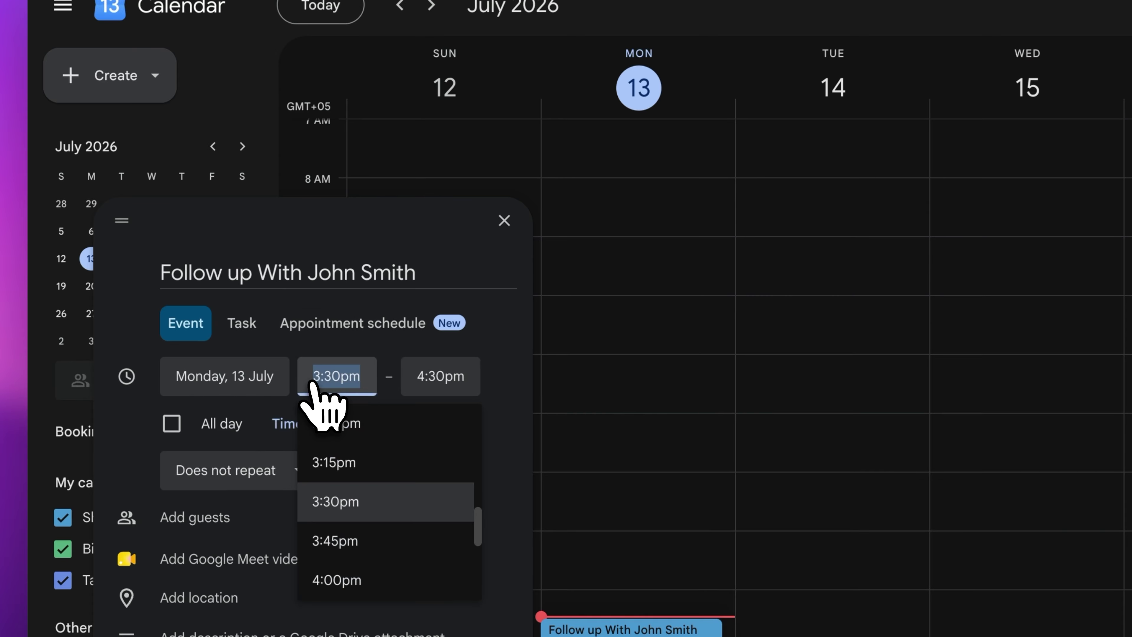
left_click(270, 376)
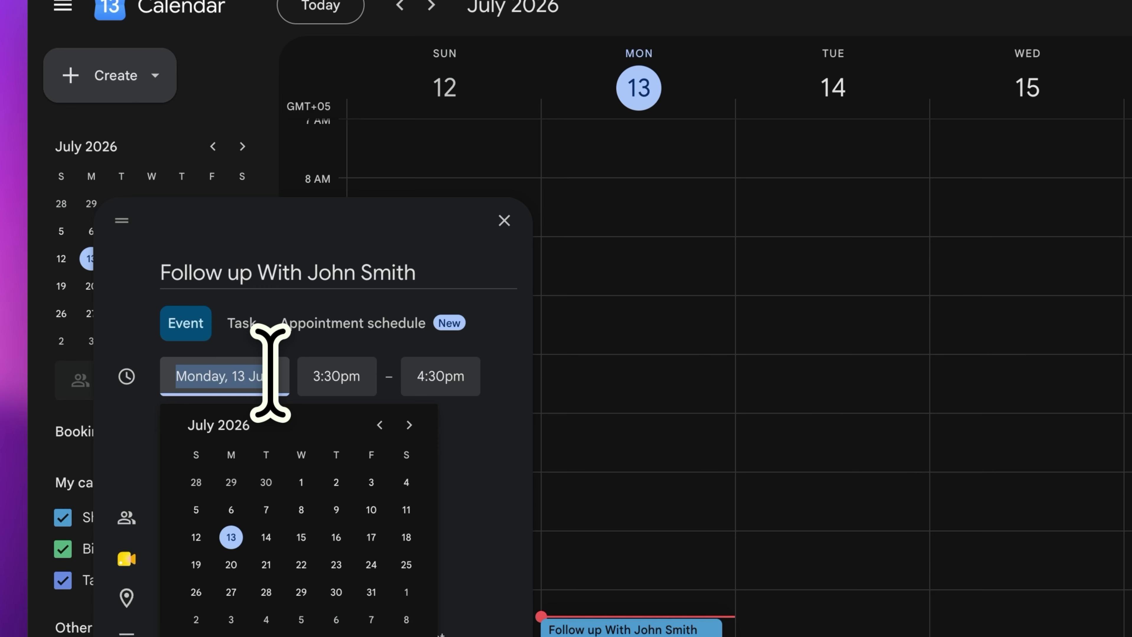
left_click(231, 564)
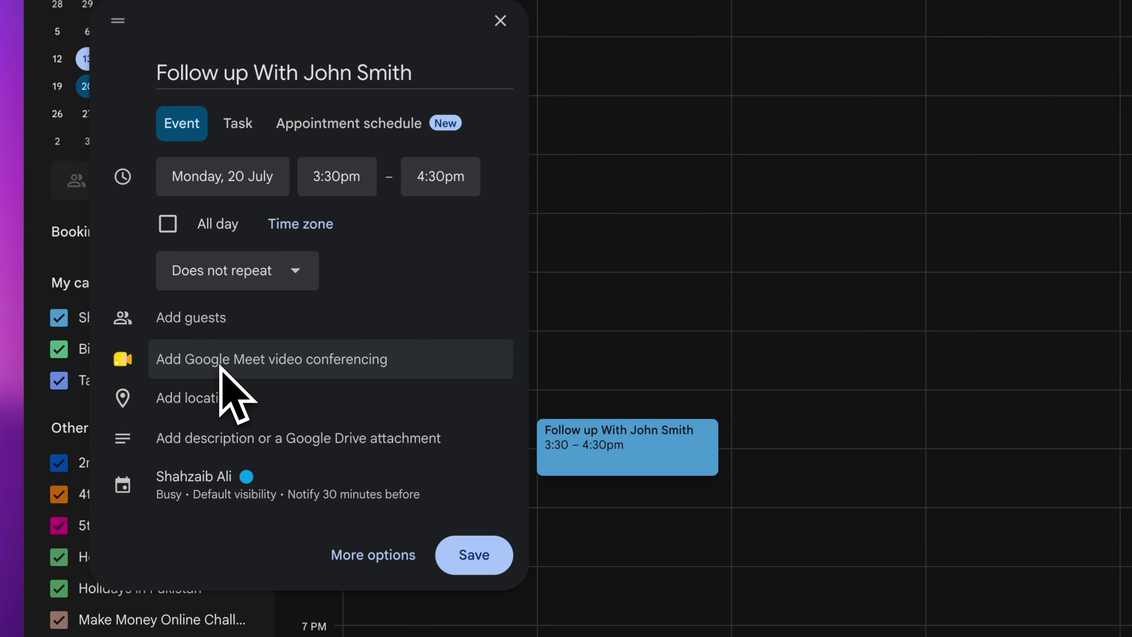
left_click(340, 179)
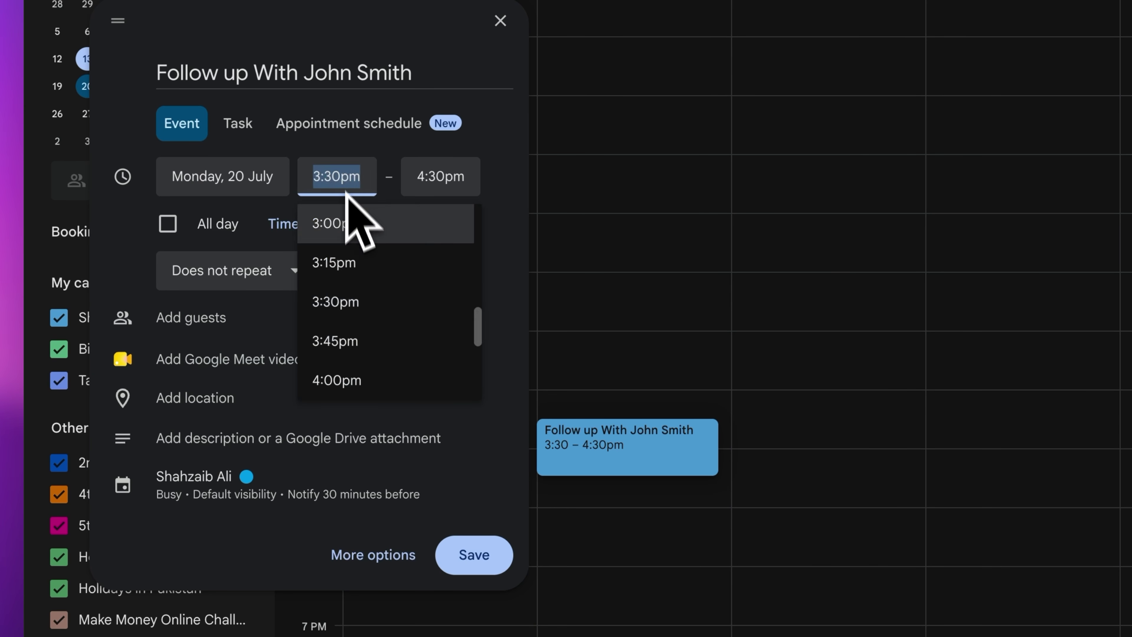
left_click(208, 534)
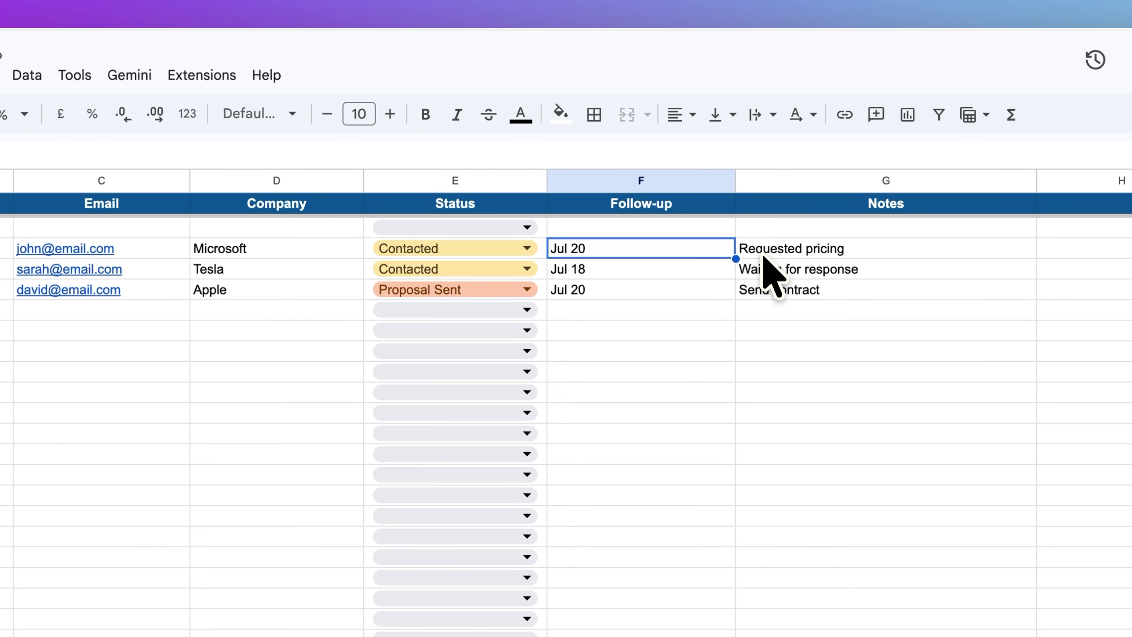
Use lead L-001's note "Requested pricing" from the Leads sheet as the event's description and save the event.
left_click(764, 254)
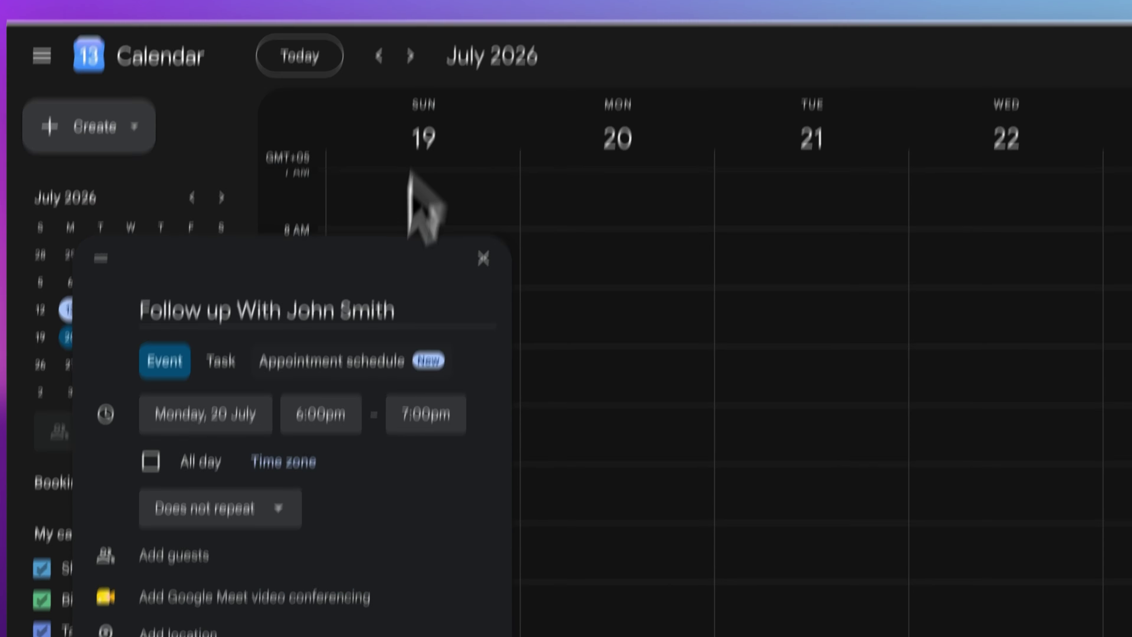
type("Requested pricing")
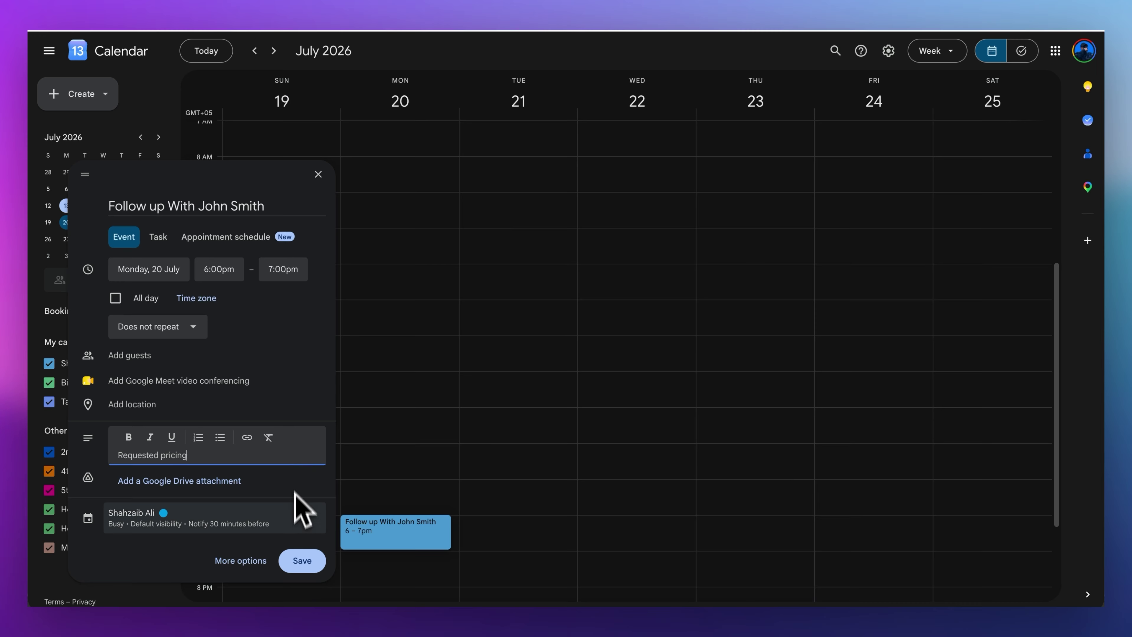
left_click(300, 558)
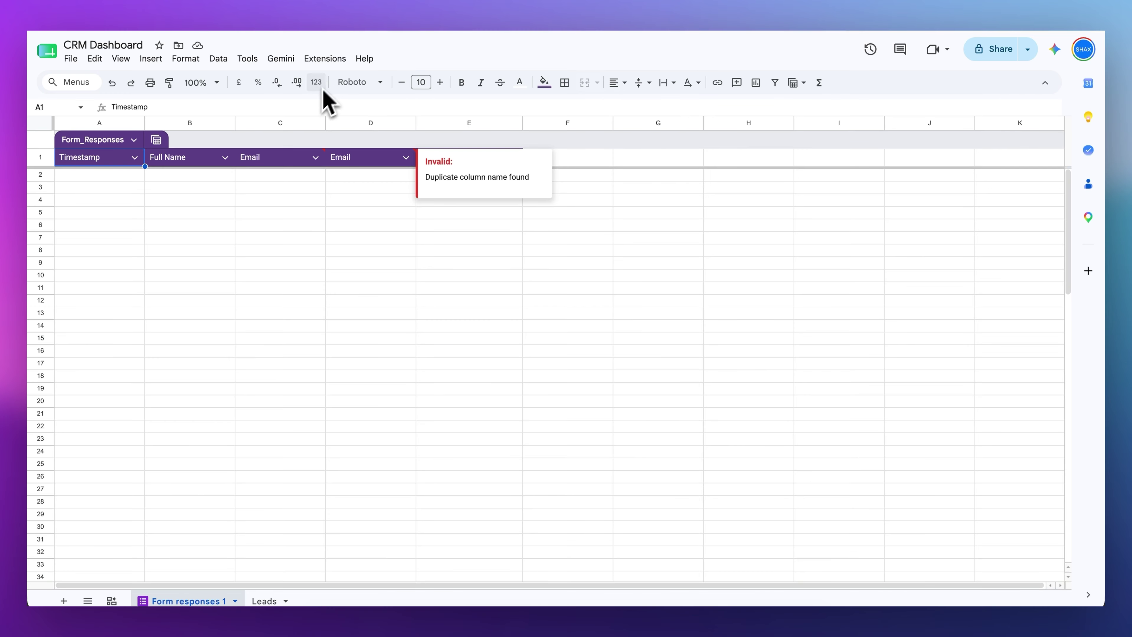
left_click(571, 1)
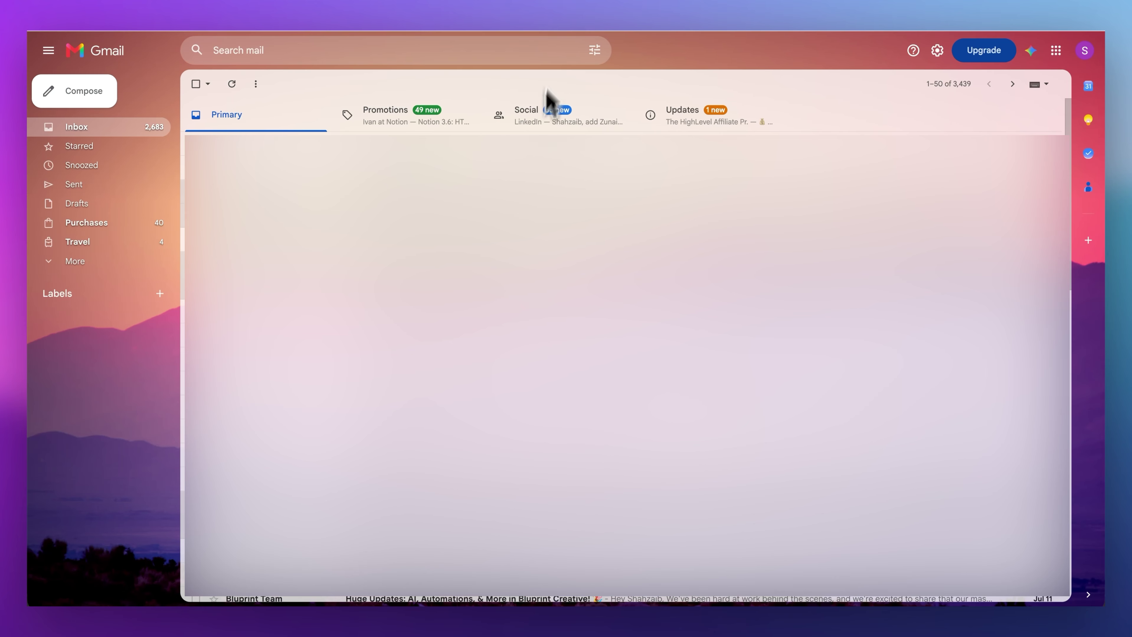
left_click(688, 1)
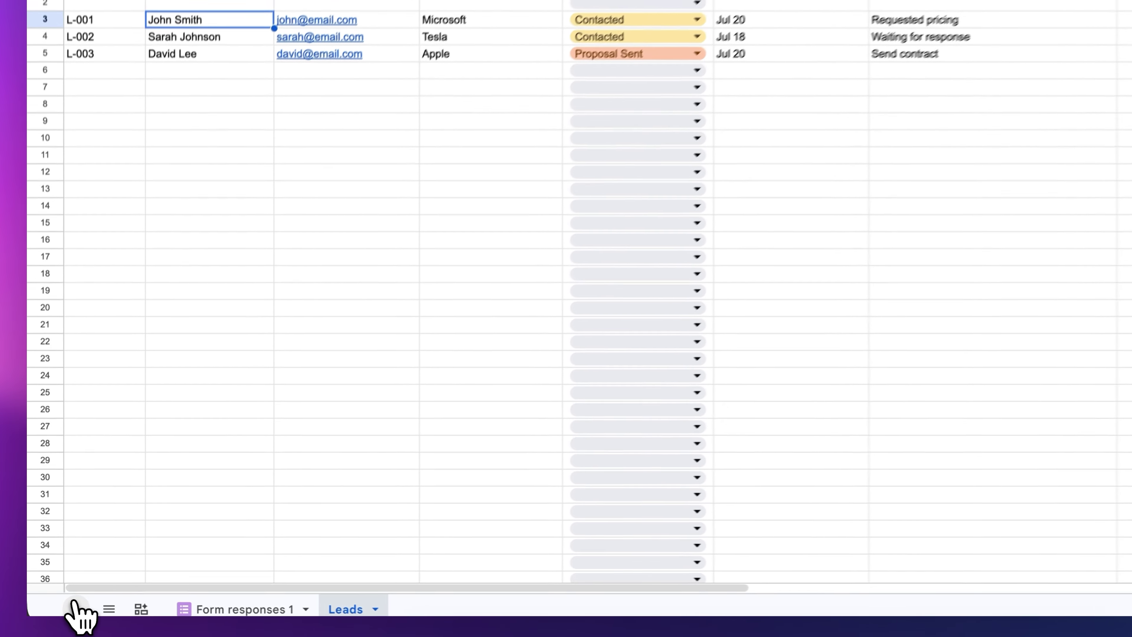
Add a new sheet to the CRM Dashboard spreadsheet and enter the title Dashboard in A1.
left_click(74, 610)
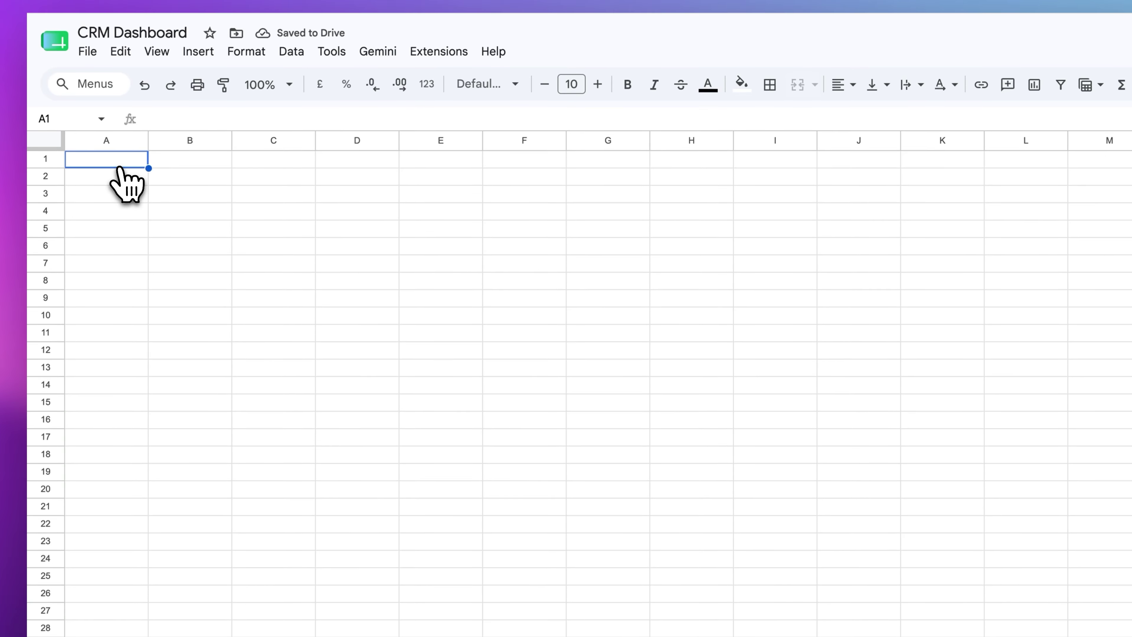
type("Dashboard")
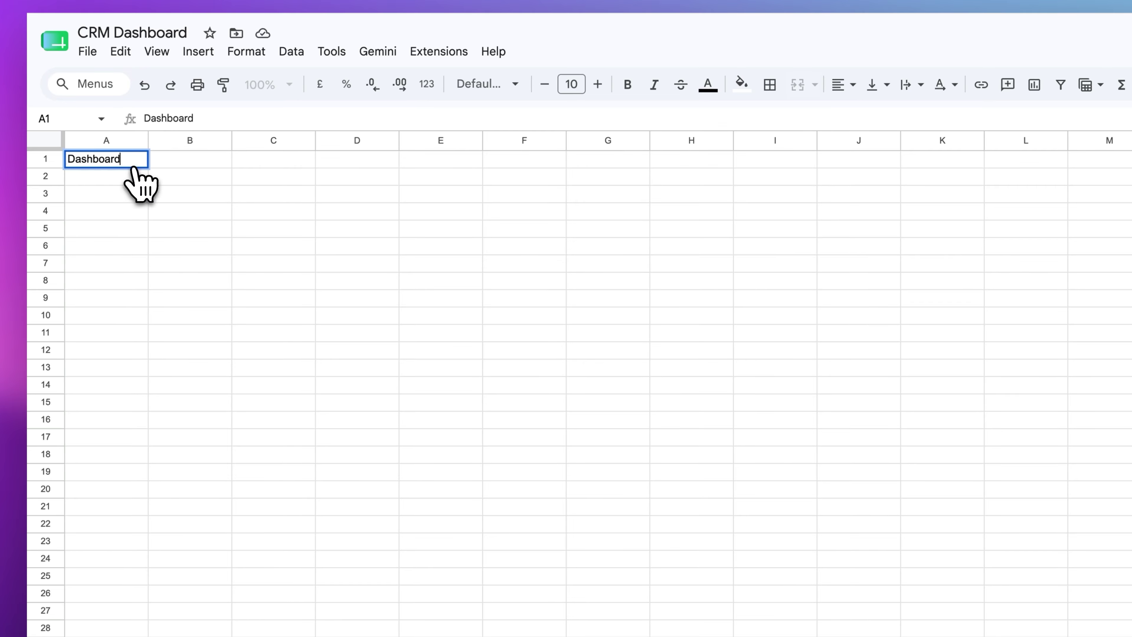
Increase the font size of the Dashboard title in A1 to 20 and make it bold.
left_click(598, 84)
left_click(598, 83)
left_click(599, 105)
left_click(599, 105)
left_click(600, 106)
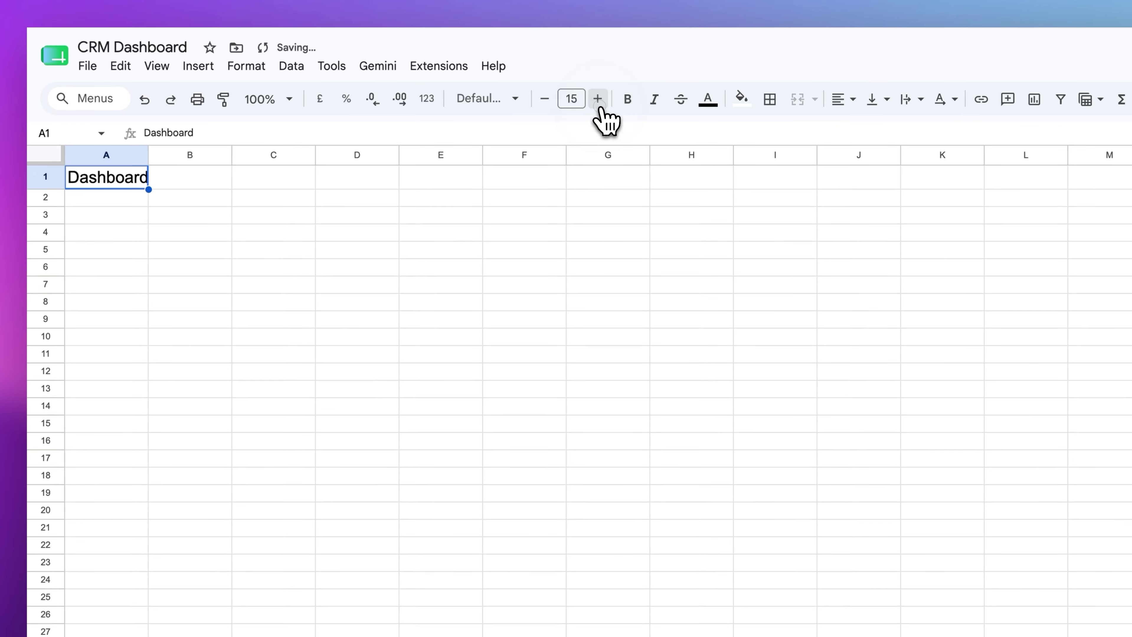
left_click(599, 105)
left_click(599, 105)
left_click(599, 106)
left_click(599, 105)
left_click(600, 105)
key("super+b")
Widen column A to fit the Dashboard title and centre the title horizontally.
left_click_drag(148, 155, 232, 155)
left_click(844, 99)
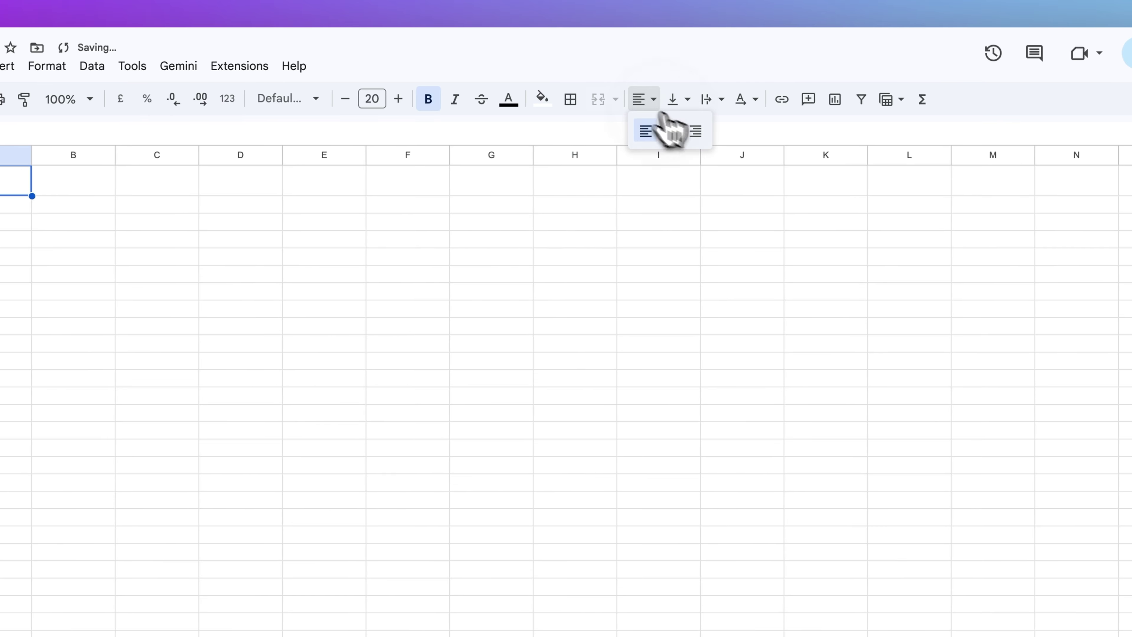
left_click(871, 129)
Enter the labels Total Leads, Won Deals and Lost Deals in cells A3 to A5.
left_click(1, 223)
type("To")
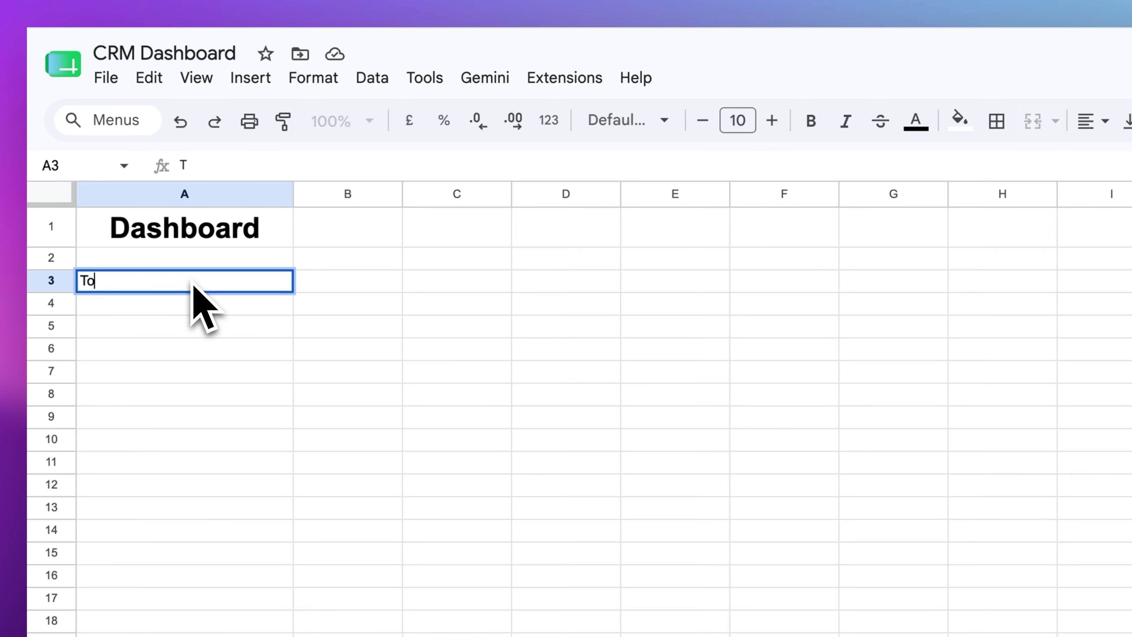
type("tal Lea")
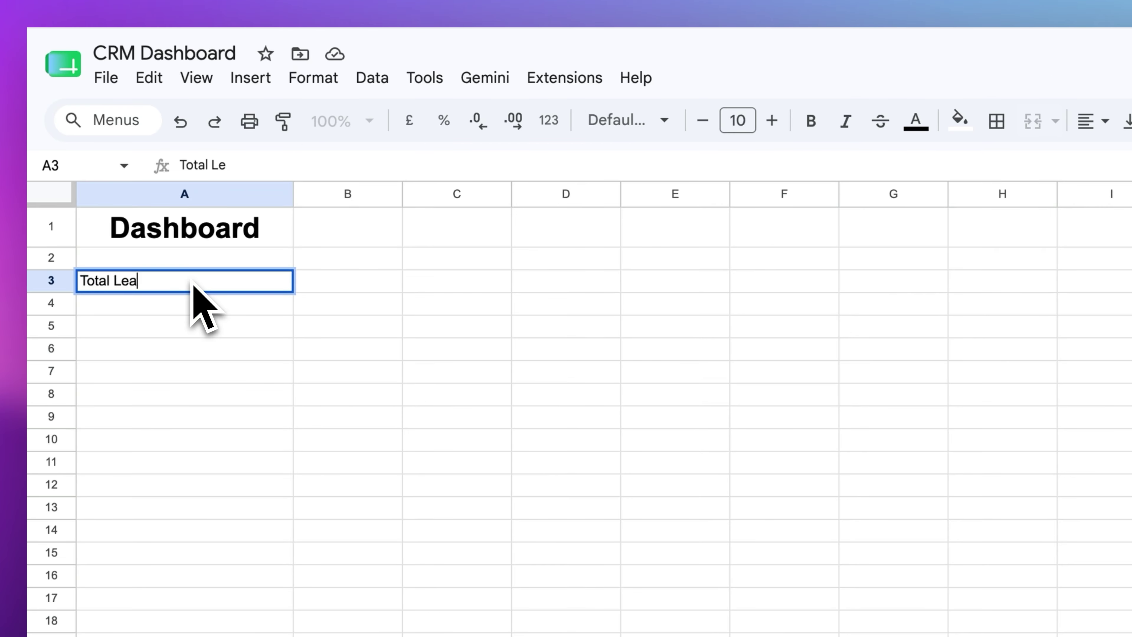
type("ds")
key("Return")
type("Won Deals")
key("Return")
type("Lost D")
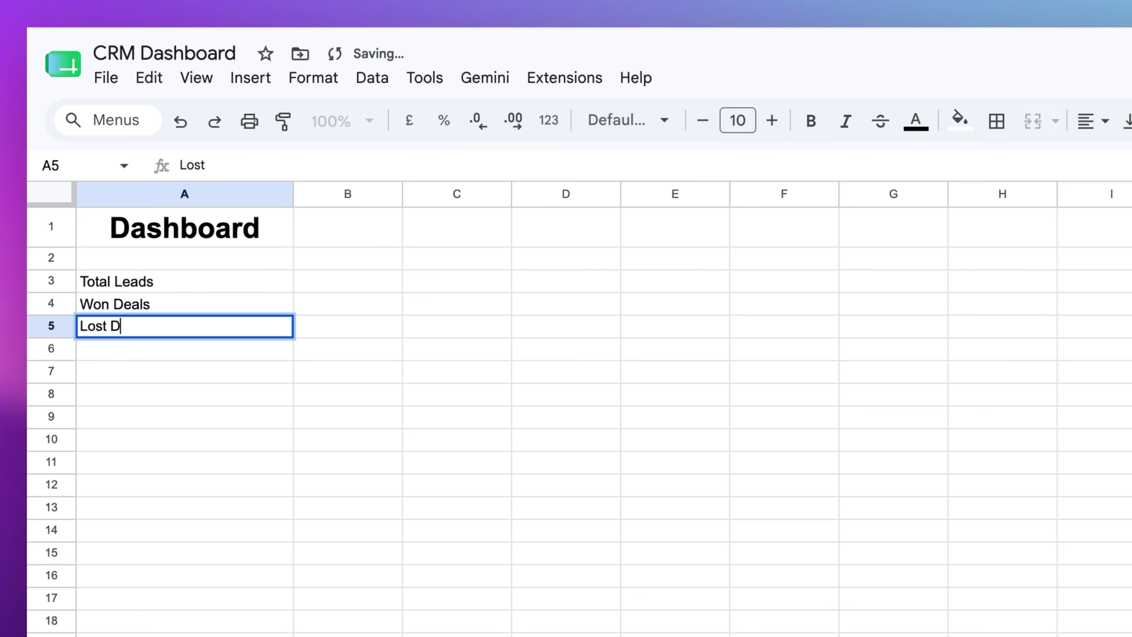
type("eals")
Centre the labels in cells A3 to A5 horizontally.
left_click_drag(134, 281, 174, 327)
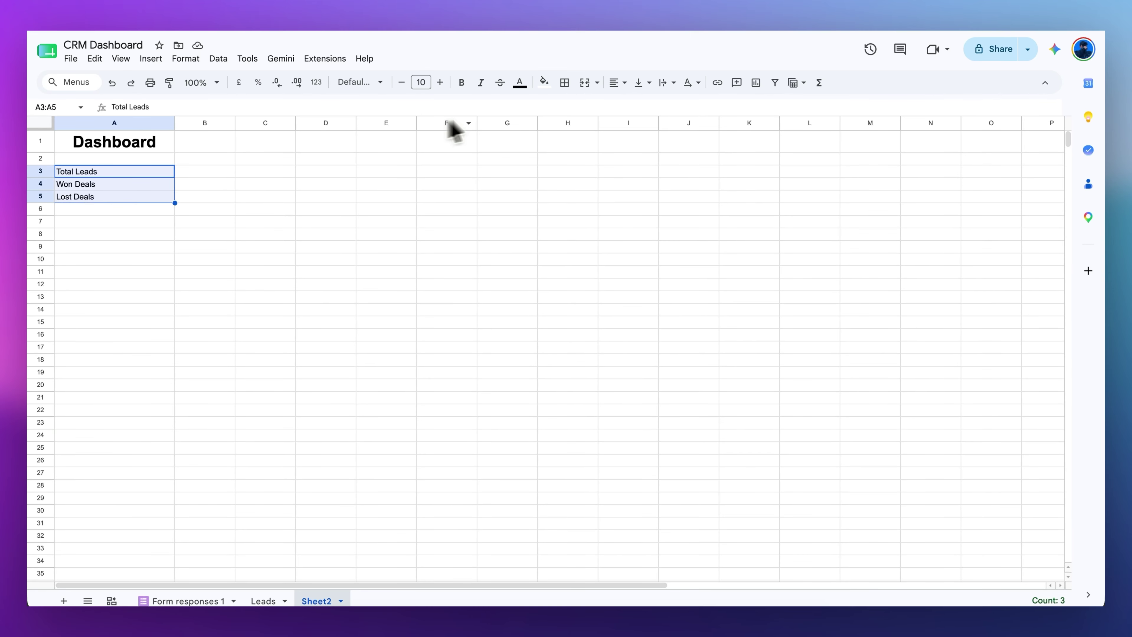
left_click(616, 84)
left_click(634, 109)
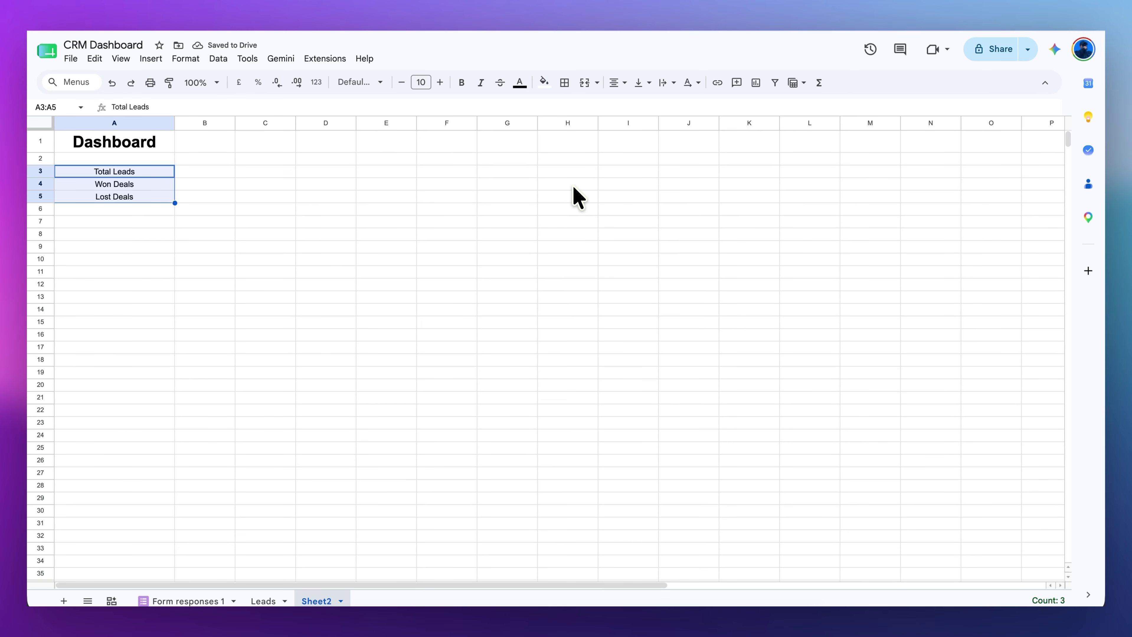
Enter the formula =COUNTA('Leads'!B2:B) in B3 to count the total leads.
key("shift+Up")
key("shift+Up")
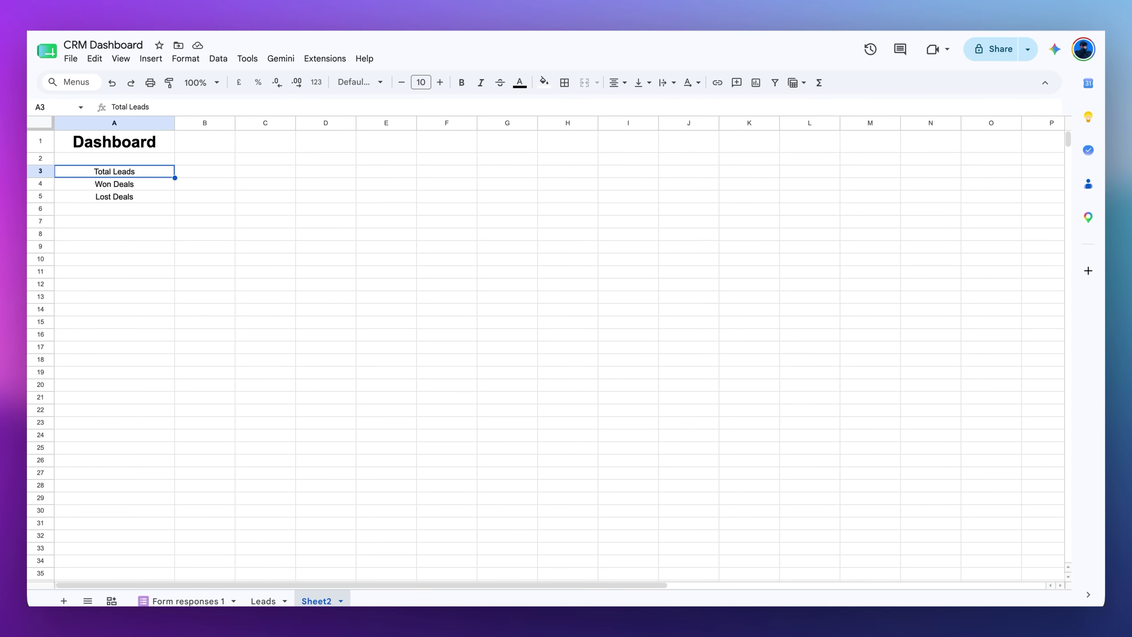
left_click(185, 172)
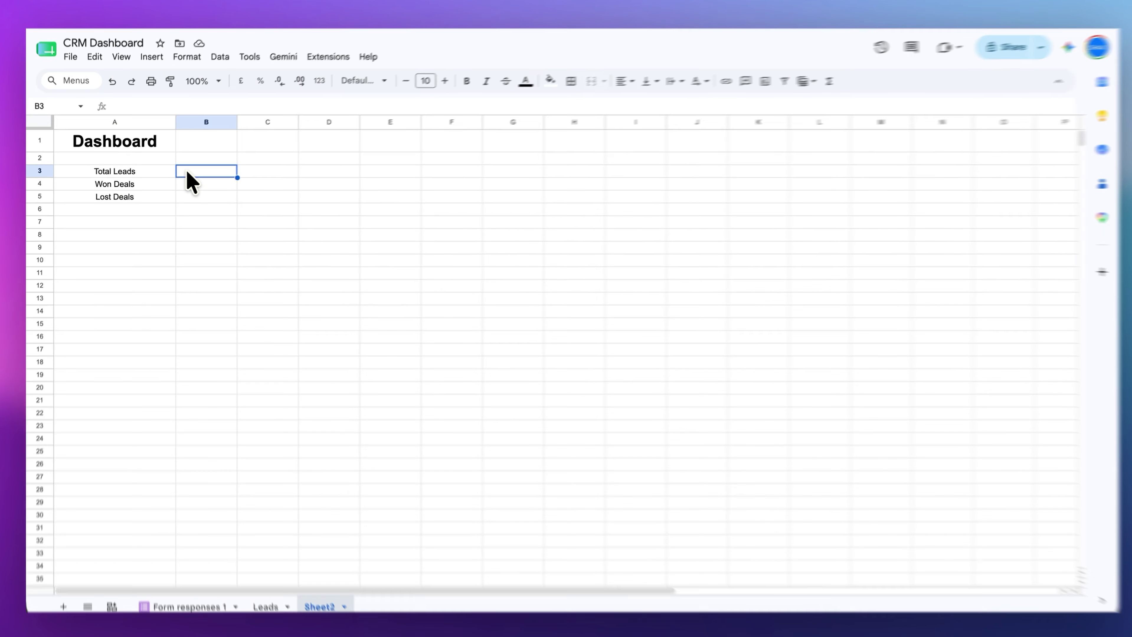
type("=COUNTA('Leads'!B2:B)")
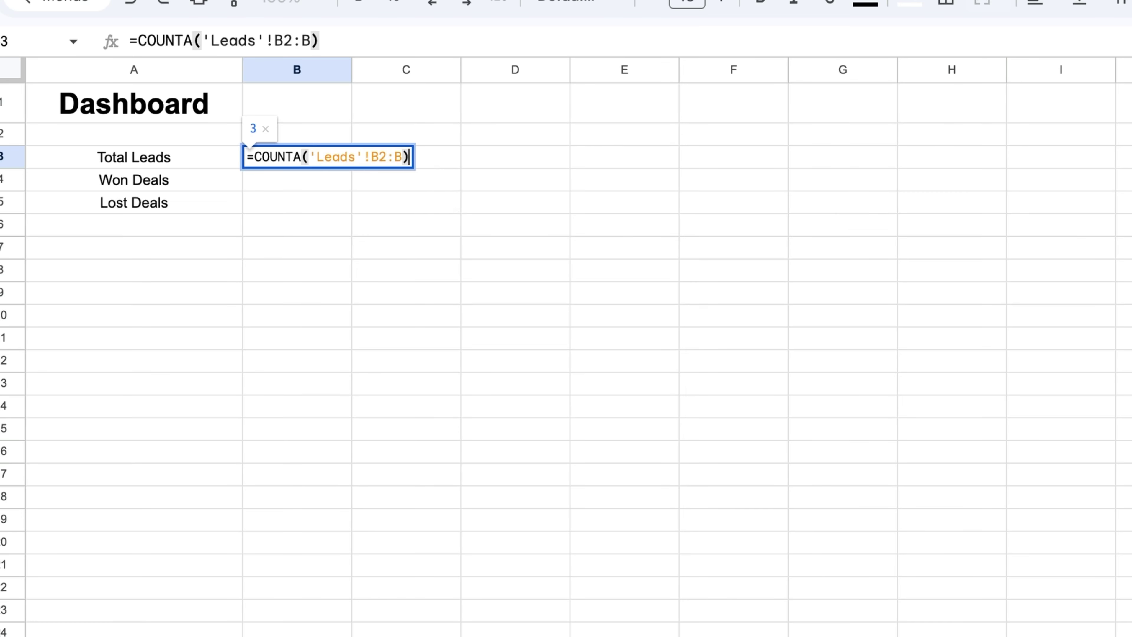
key("Return")
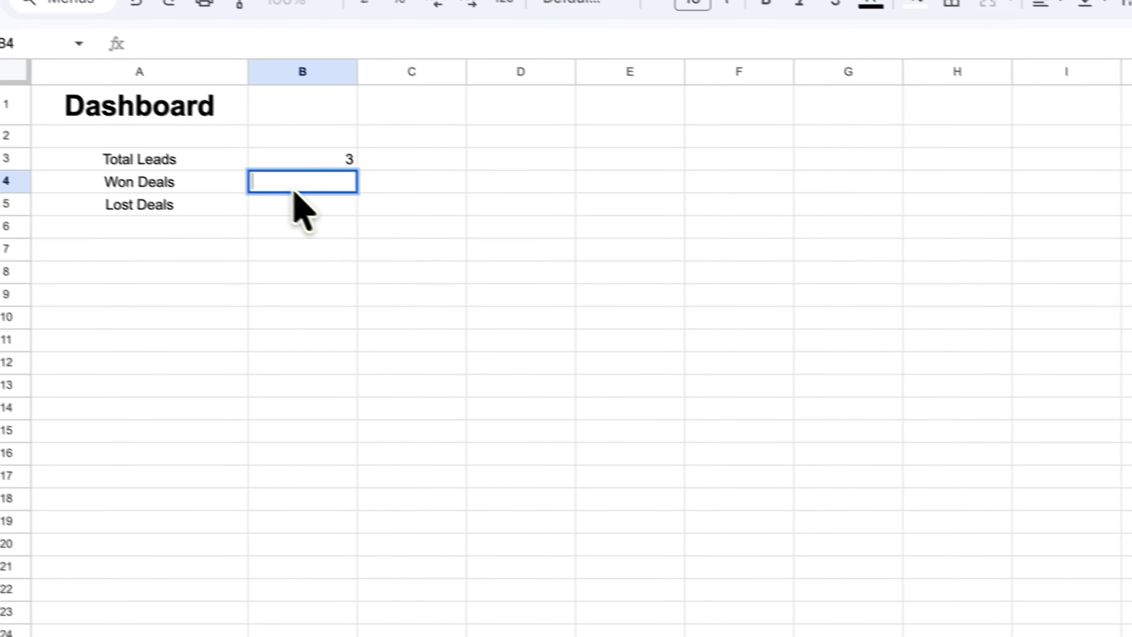
Enter =COUNTIF('Leads'!E2:E, "Won") in B4 for won deals and =COUNTIF('Leads'!D:D, "Lost") in B5 for lost deals.
type("=COUNTIF('Leads'!E2:E, \"Won\")")
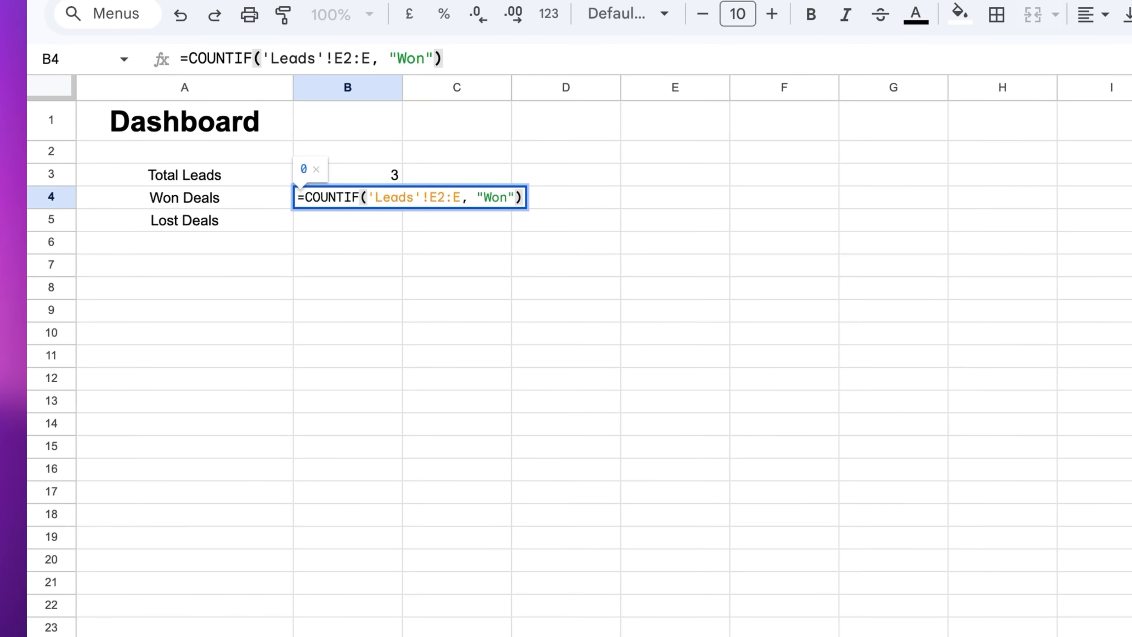
key("Return")
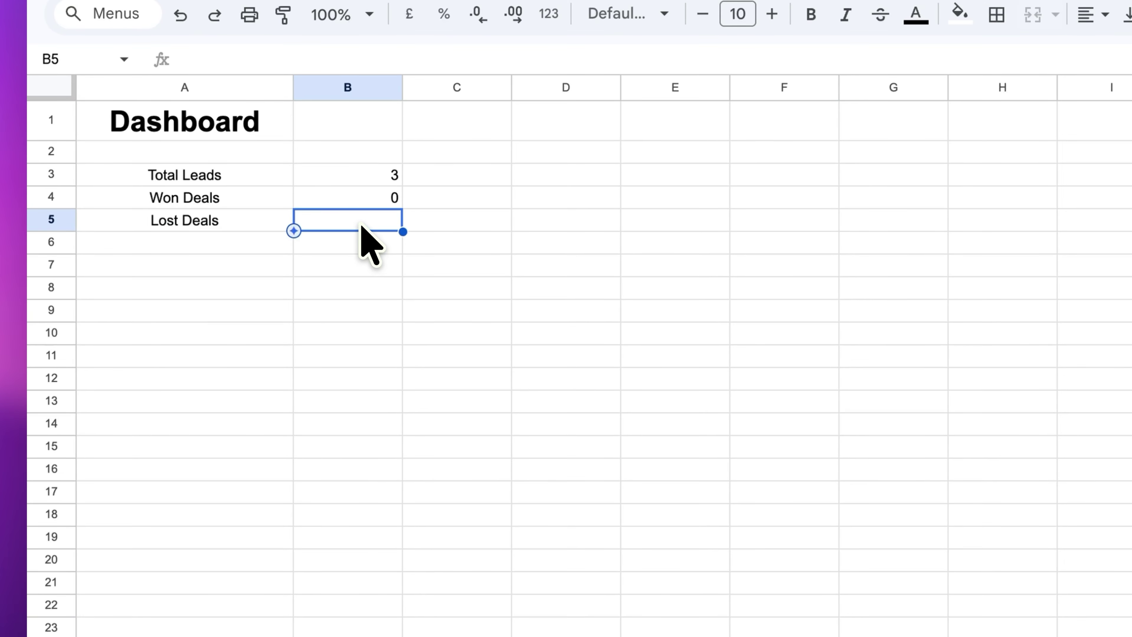
type("=COUNTIF('Leads'!D:D, \"Lost\")")
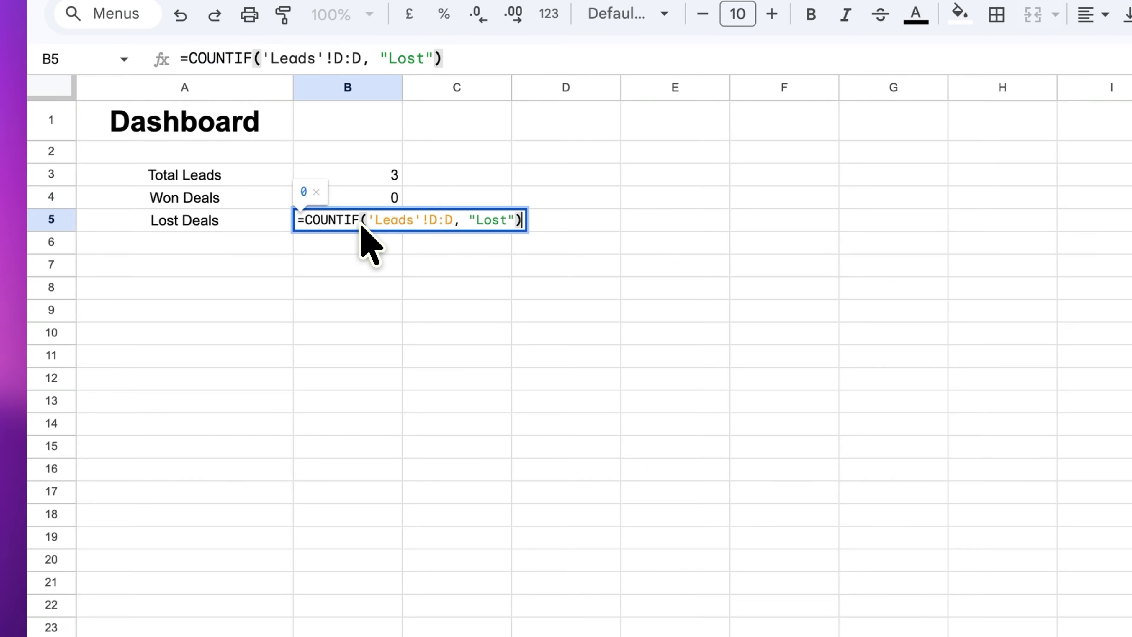
key("Return")
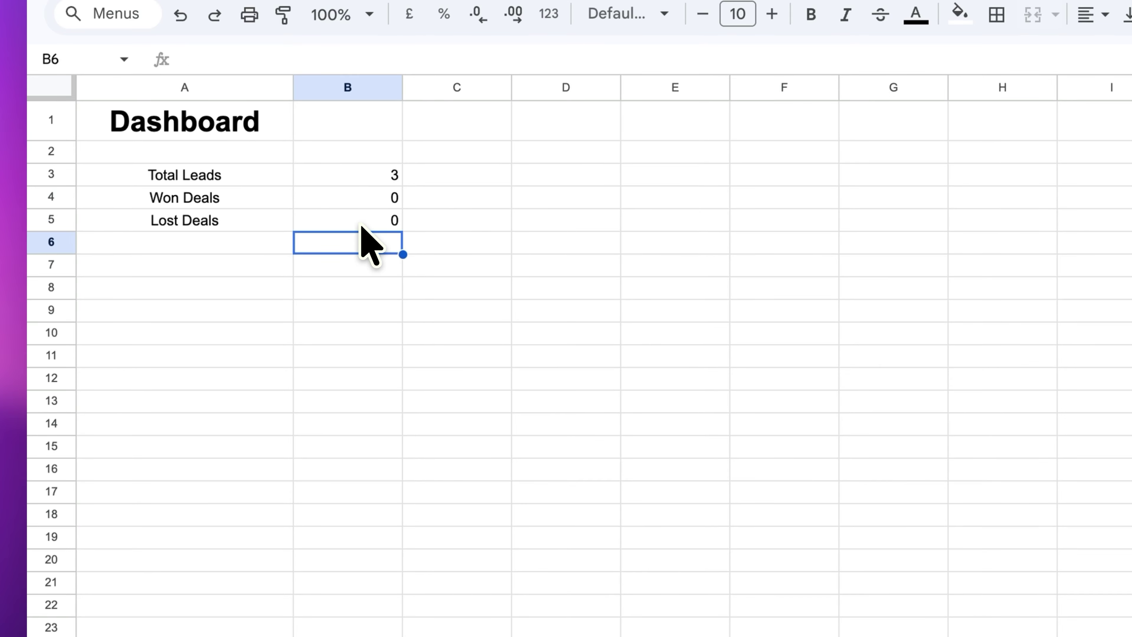
Increase the font size of the summary cells A3:B5 to 13 and make them bold.
left_click_drag(244, 176, 391, 218)
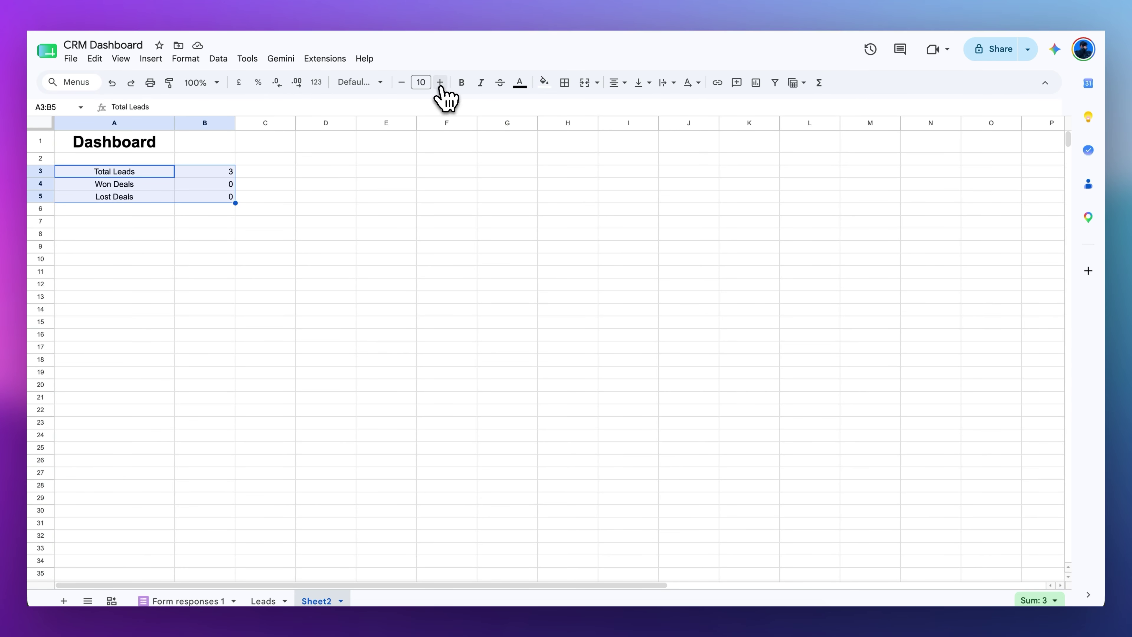
left_click(440, 83)
left_click(439, 82)
left_click(440, 82)
key("ctrl+b")
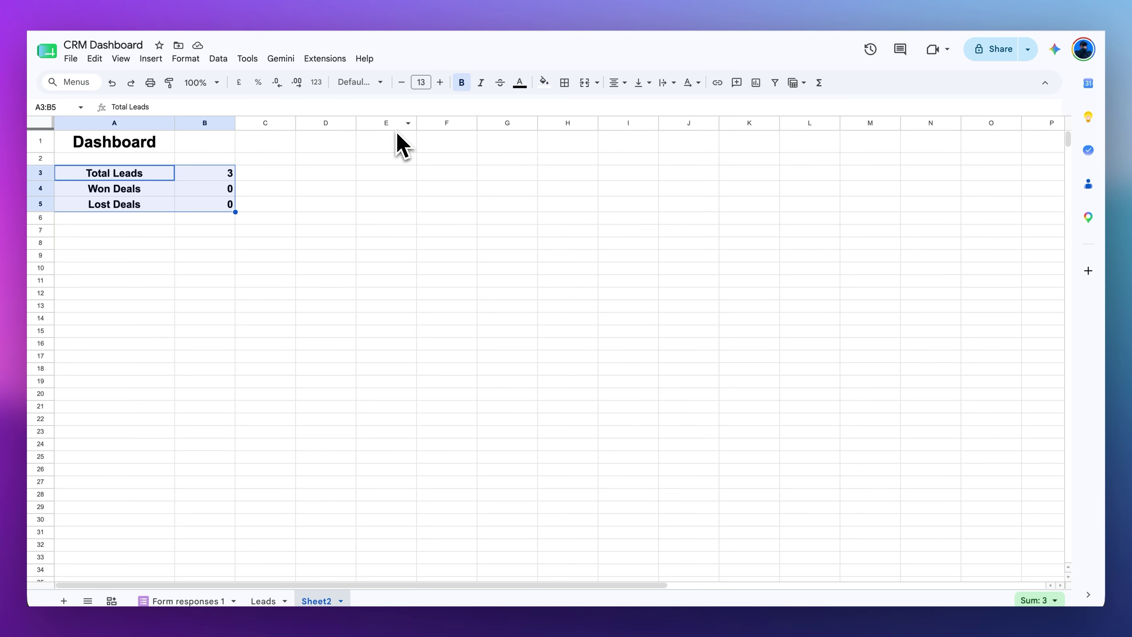
Insert a chart from the status and count data in columns E and F.
left_click_drag(393, 123, 444, 123)
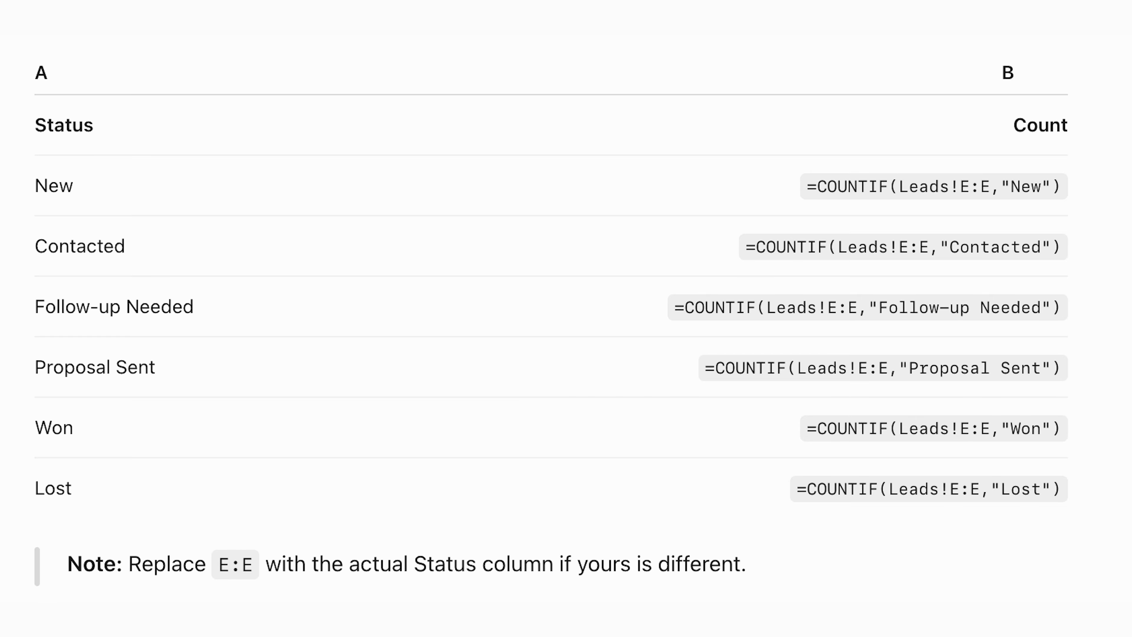
left_click(560, 169)
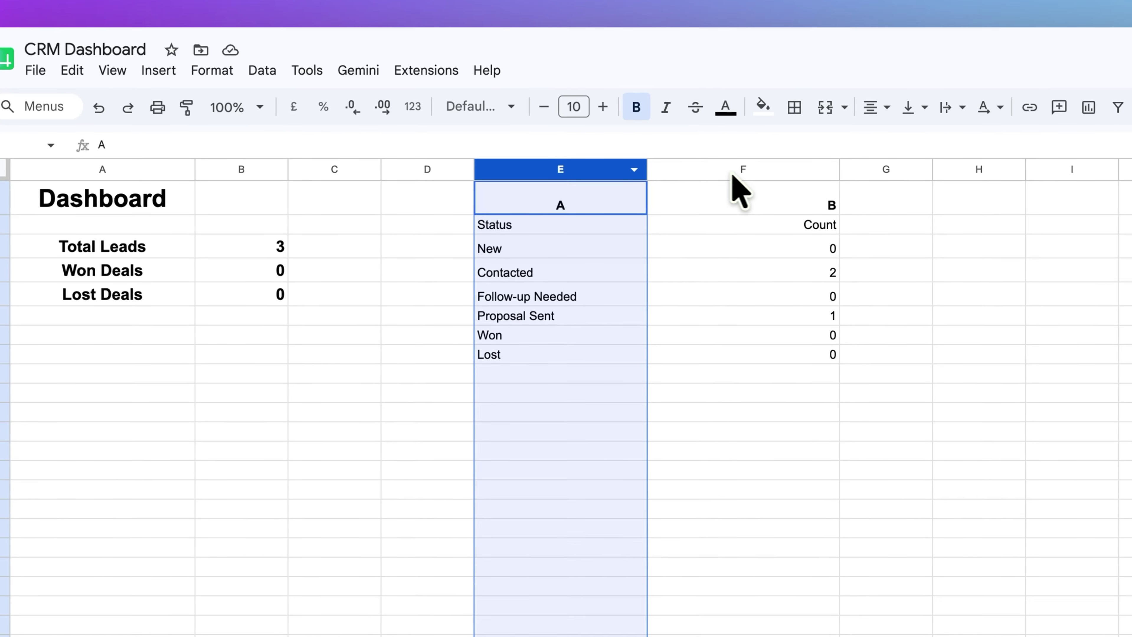
left_click(734, 172, "shift")
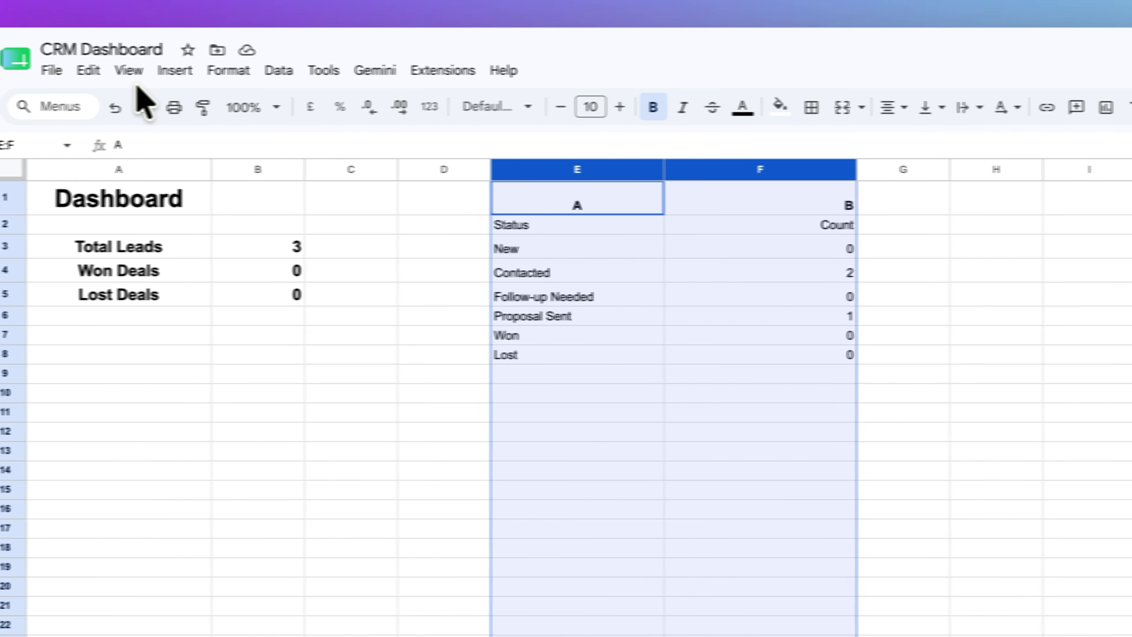
left_click(158, 70)
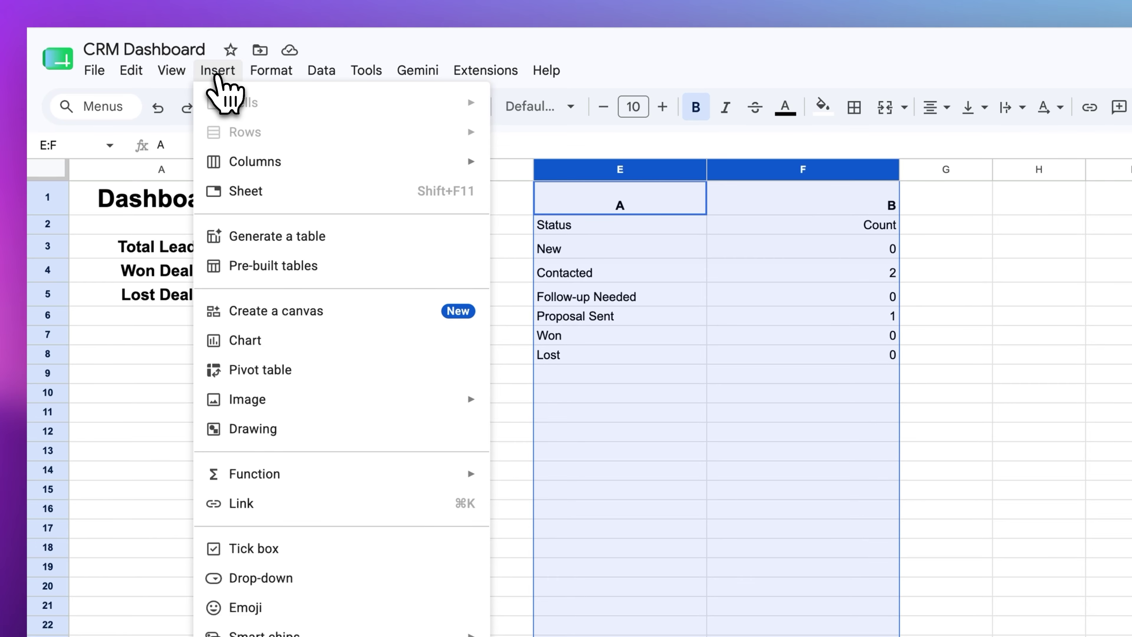
left_click(262, 345)
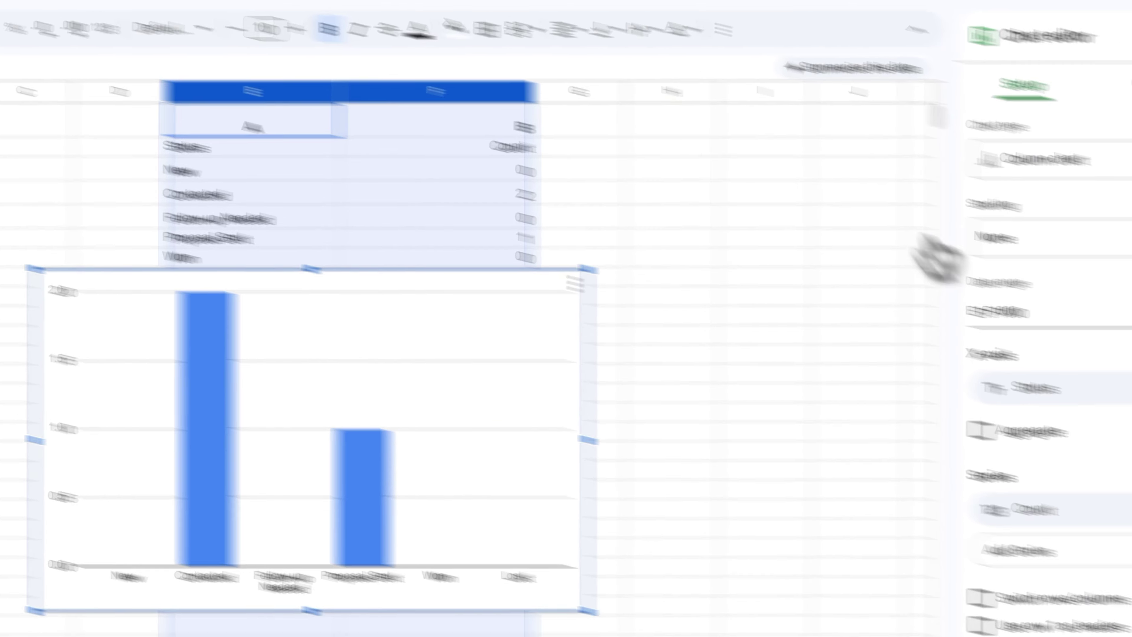
Change the status chart to a pie chart, close its editor and reposition it higher on the sheet.
left_click(848, 115)
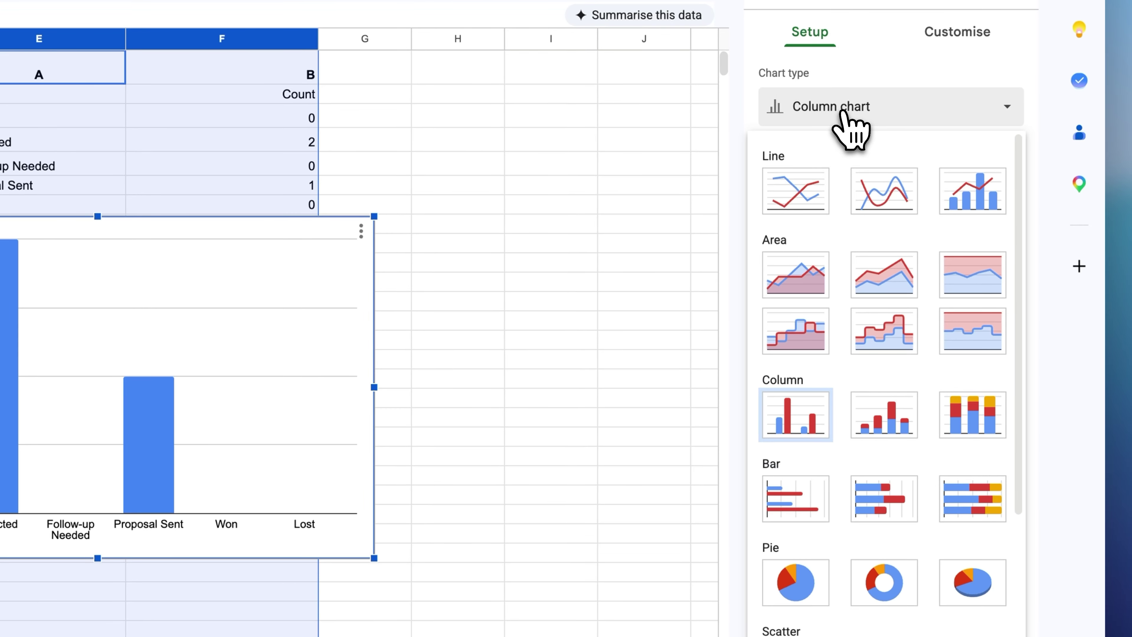
left_click(799, 583)
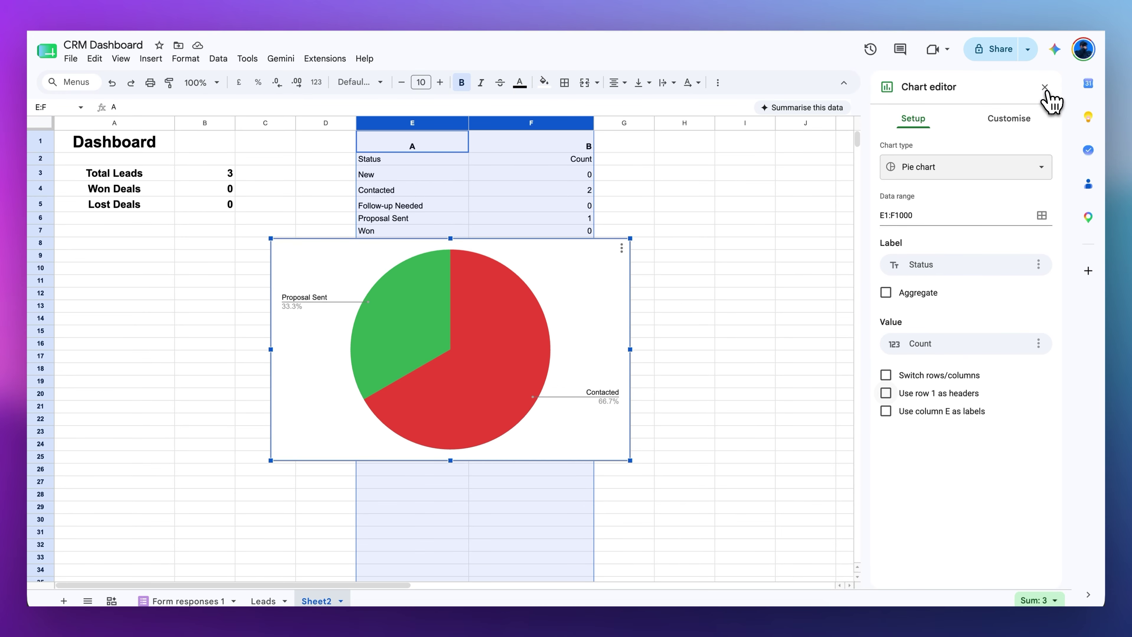
left_click(1045, 87)
left_click_drag(497, 310, 572, 204)
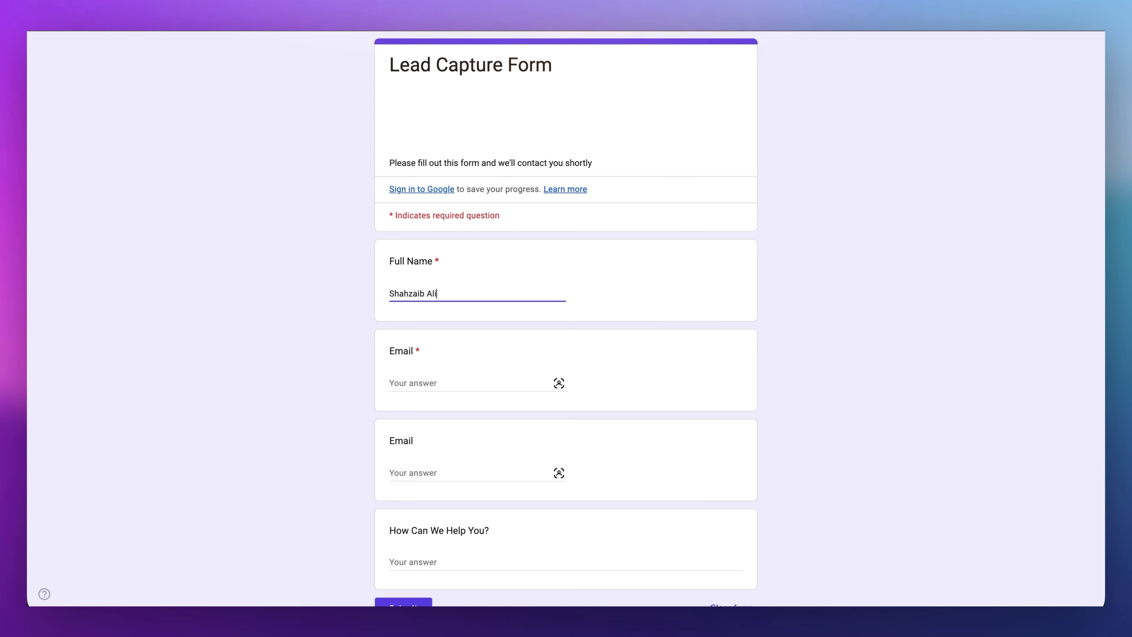
Start the answer to the required Email question in the Lead Capture Form.
left_click(469, 383)
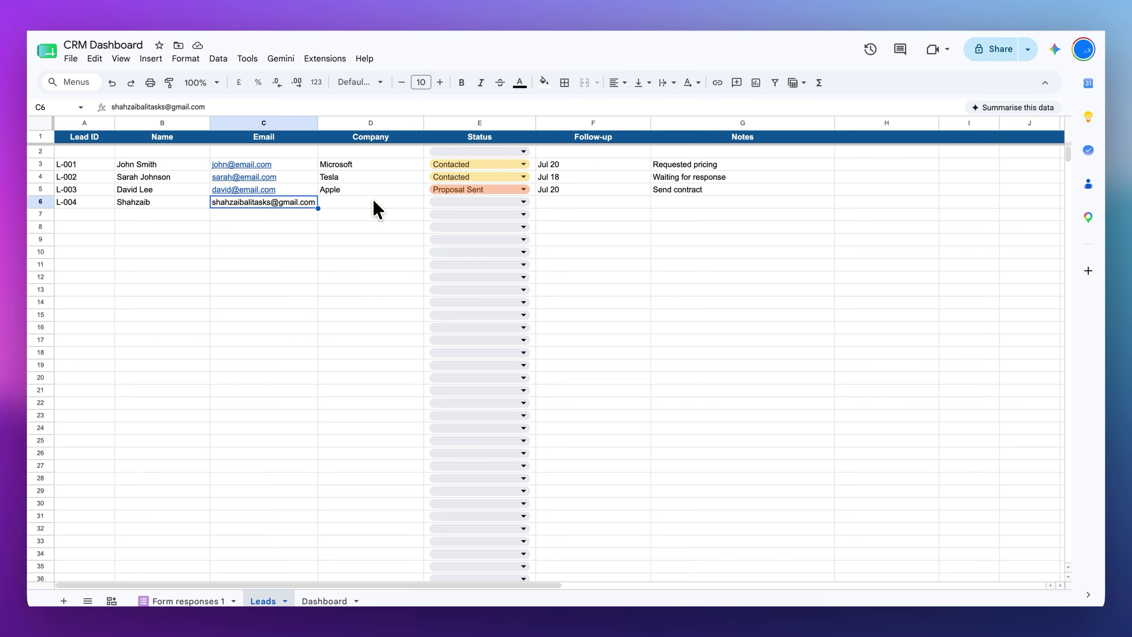
Enter Shax Media as the company for lead L-004 in the Leads sheet.
left_click(375, 202)
type("Shax Media")
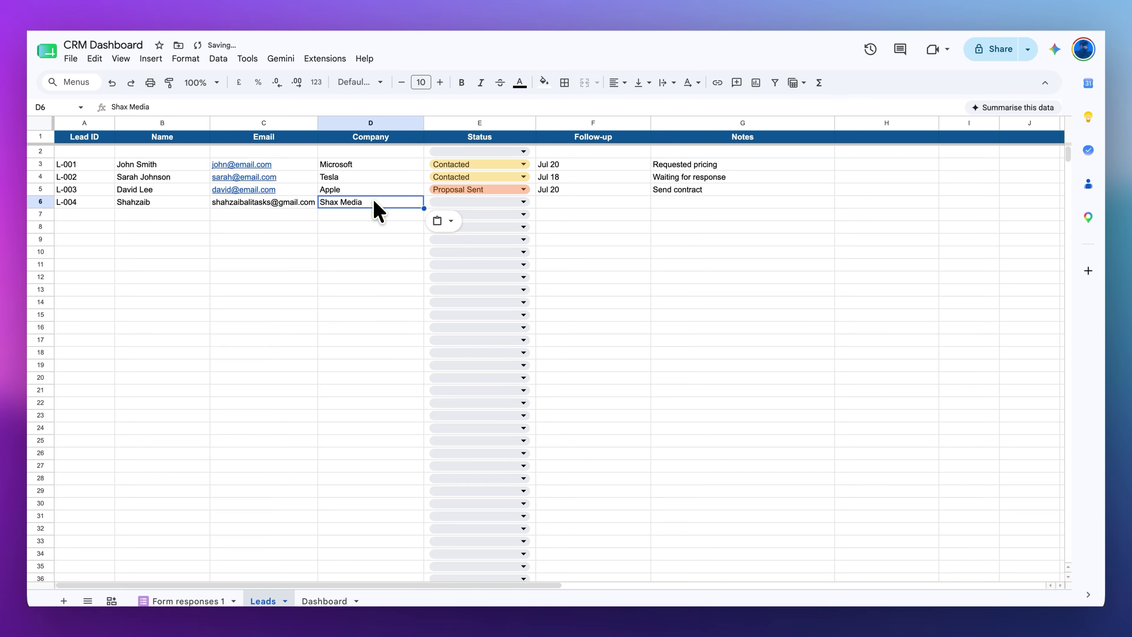